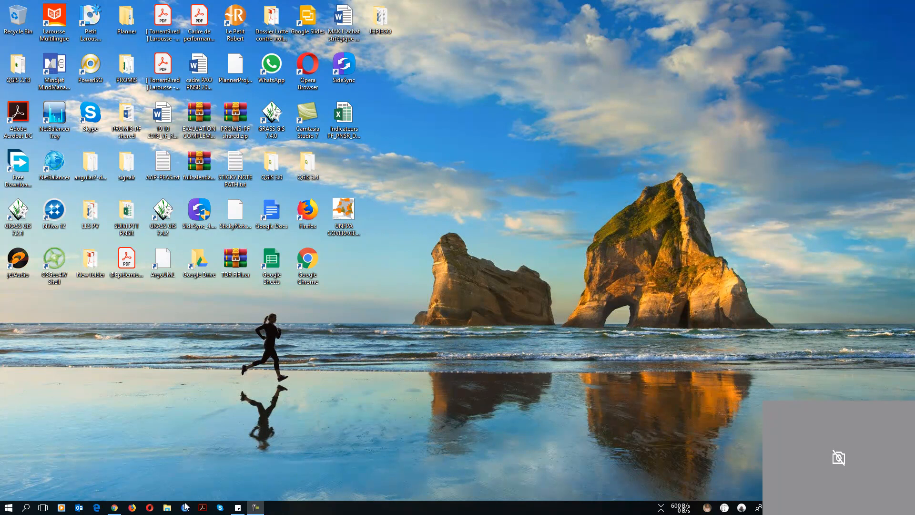
{"action": "left_click", "coordinate": [132, 508]}
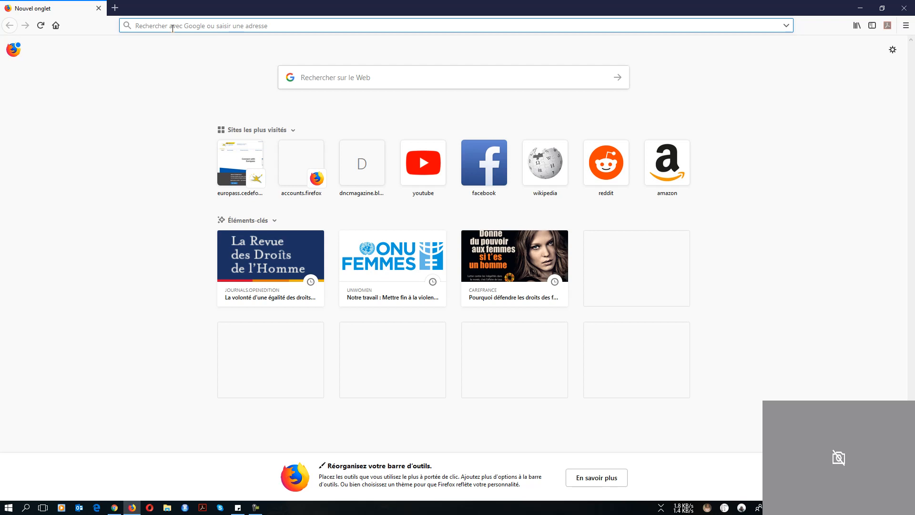
{"action": "type", "text": "www"}
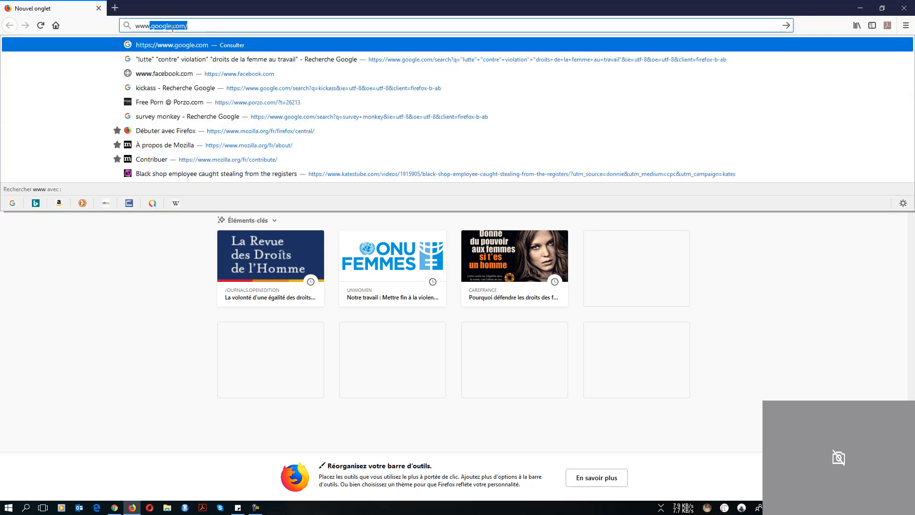
{"action": "type", "text": "."}
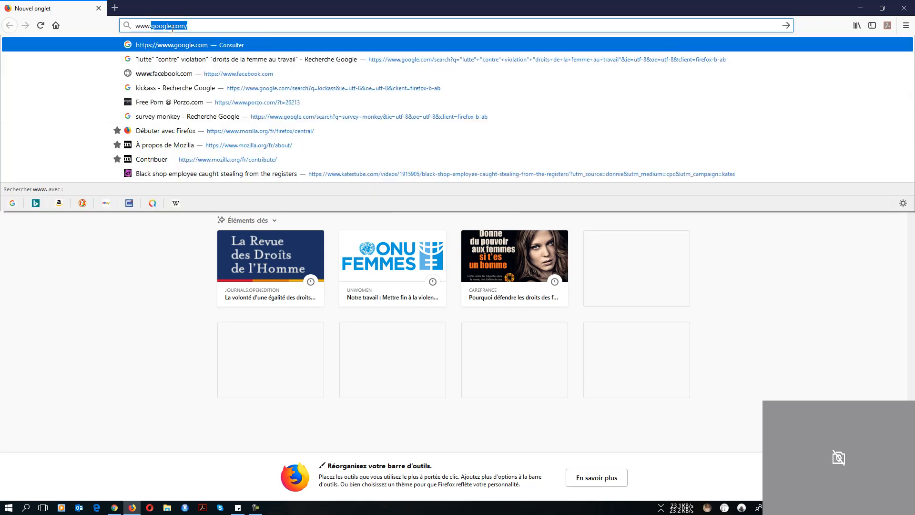
{"action": "type", "text": "snis"}
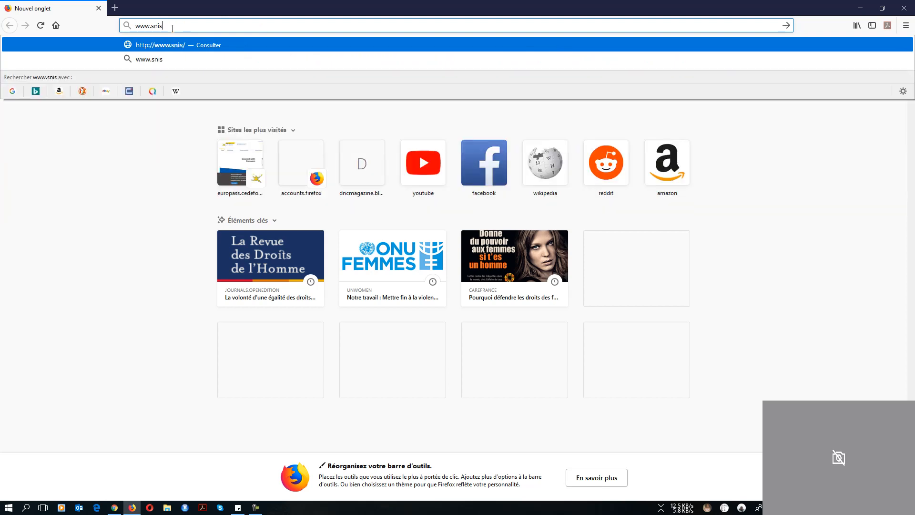
{"action": "type", "text": "rdc.com"}
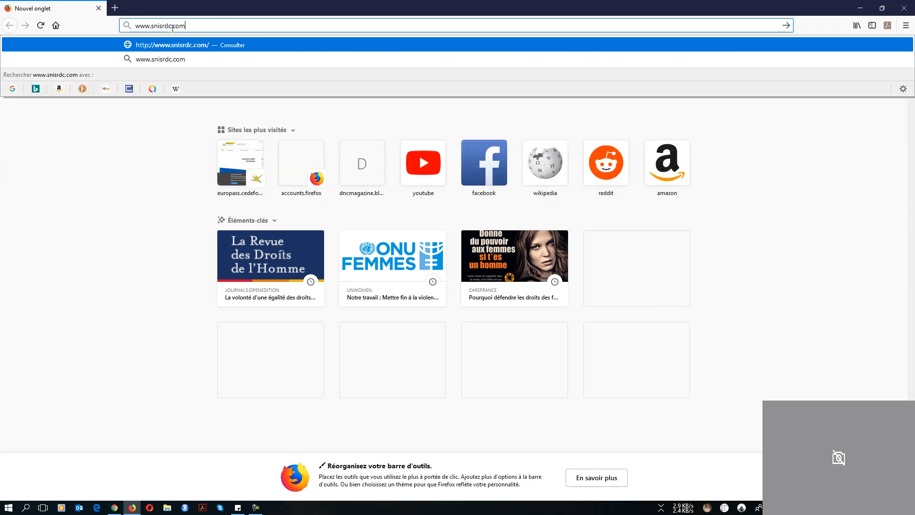
{"action": "key", "text": "Return"}
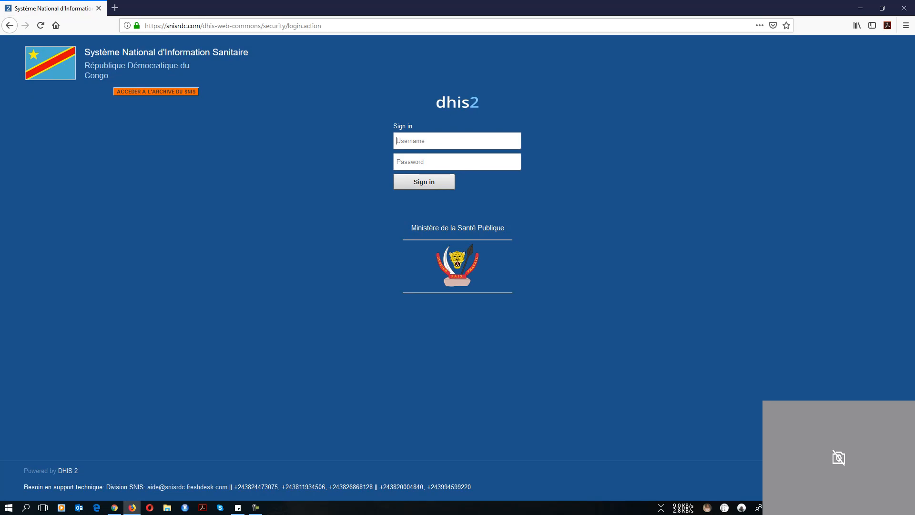
Sign in to DHIS2 with the account's username and pasted password, and let Firefox save them
{"action": "left_click", "coordinate": [255, 507]}
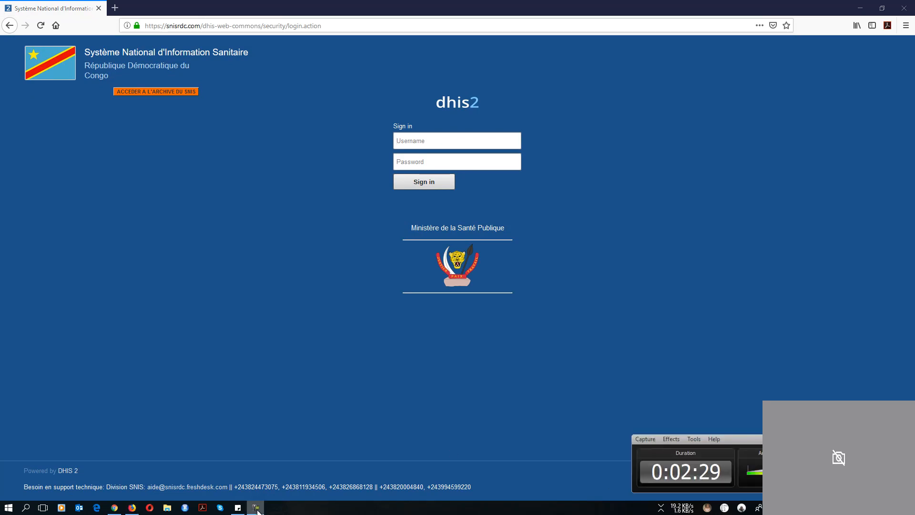
{"action": "left_click", "coordinate": [425, 140]}
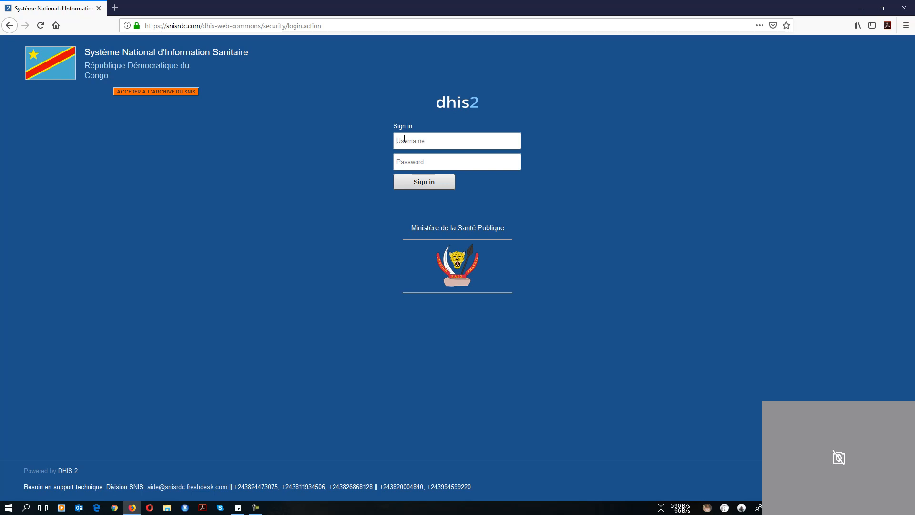
{"action": "key", "text": "Tab"}
{"action": "key", "text": "ctrl+v"}
{"action": "left_click", "coordinate": [430, 183]}
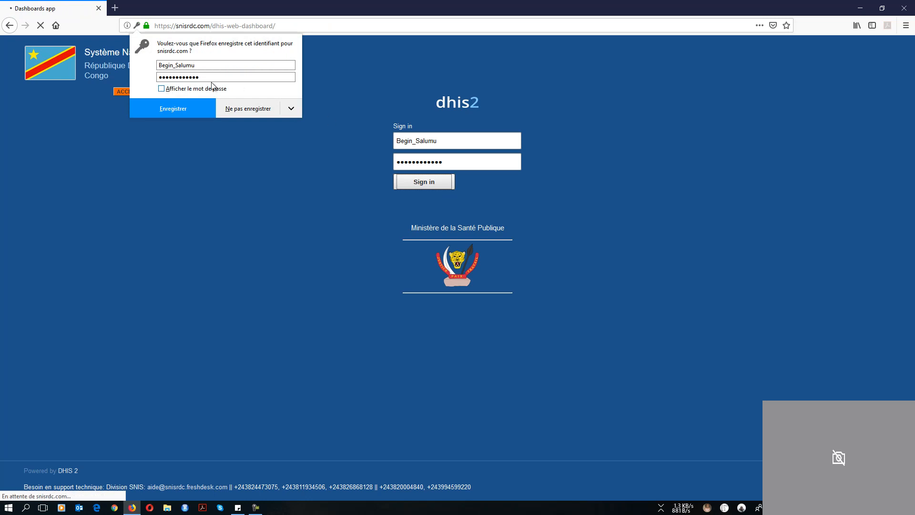
{"action": "left_click", "coordinate": [166, 108]}
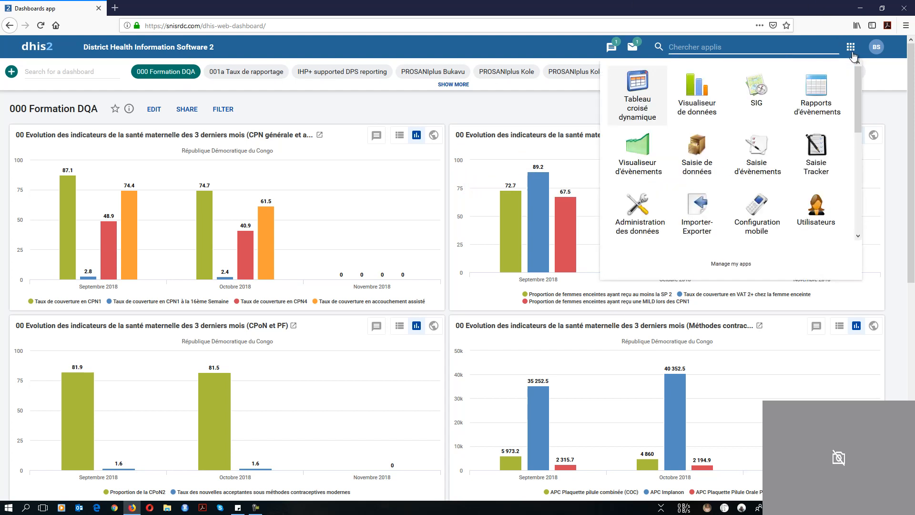
Leave the 000 Formation DQA dashboard for the Tableau croisé dynamique app from the apps menu
{"action": "mouse_move", "coordinate": [856, 97]}
{"action": "left_mouse_down"}
{"action": "mouse_move", "coordinate": [859, 198]}
{"action": "mouse_move", "coordinate": [858, 79]}
{"action": "left_mouse_up"}
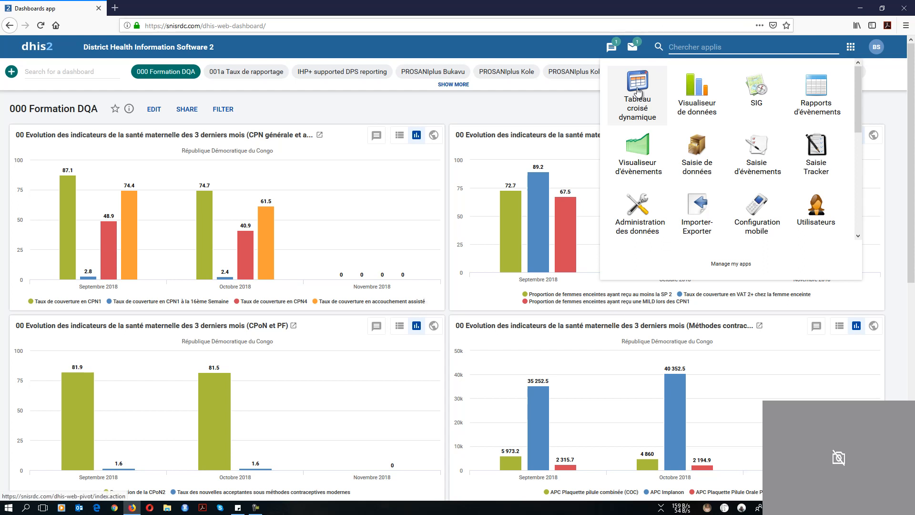
{"action": "left_click", "coordinate": [637, 91]}
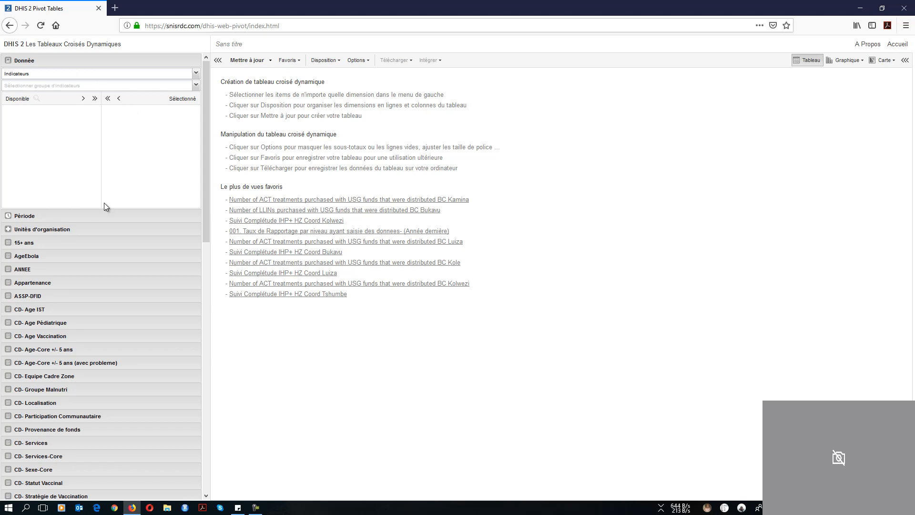
Return to the Donnée section of the pivot builder and show its data type list
{"action": "left_click", "coordinate": [19, 61]}
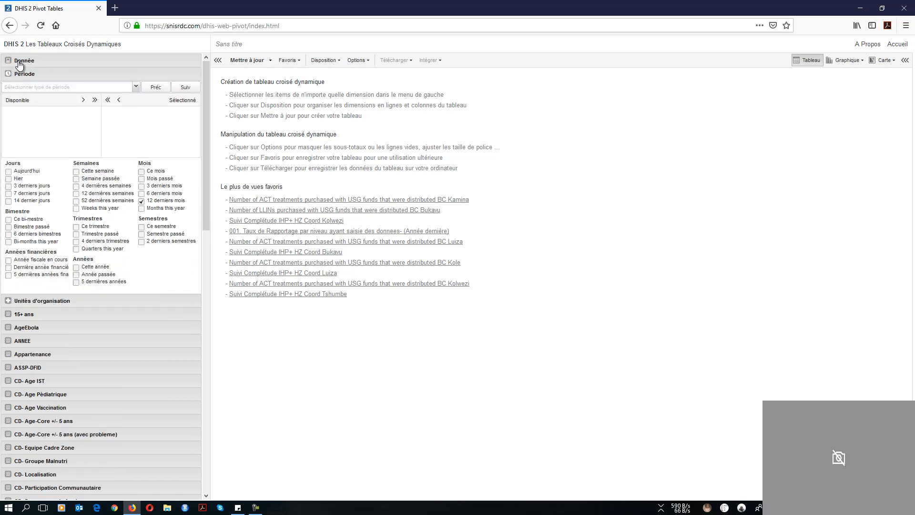
{"action": "left_click", "coordinate": [19, 61]}
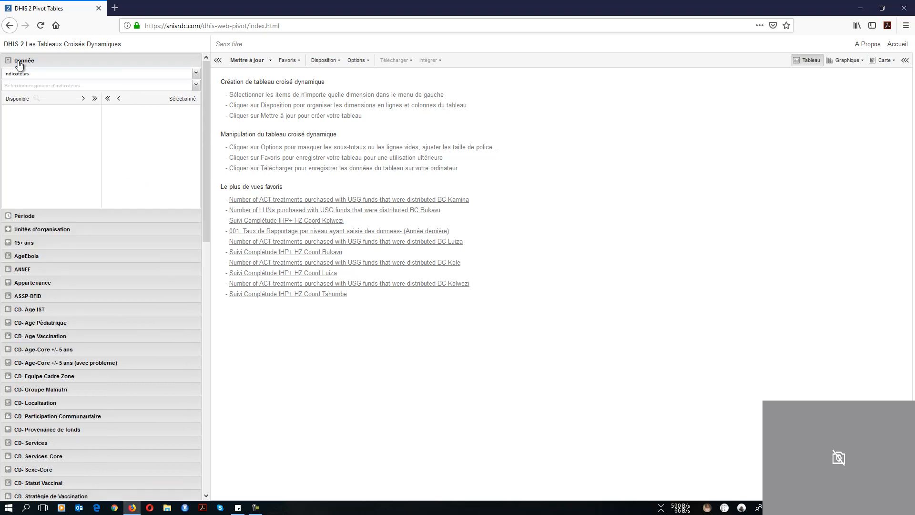
{"action": "left_click", "coordinate": [196, 74]}
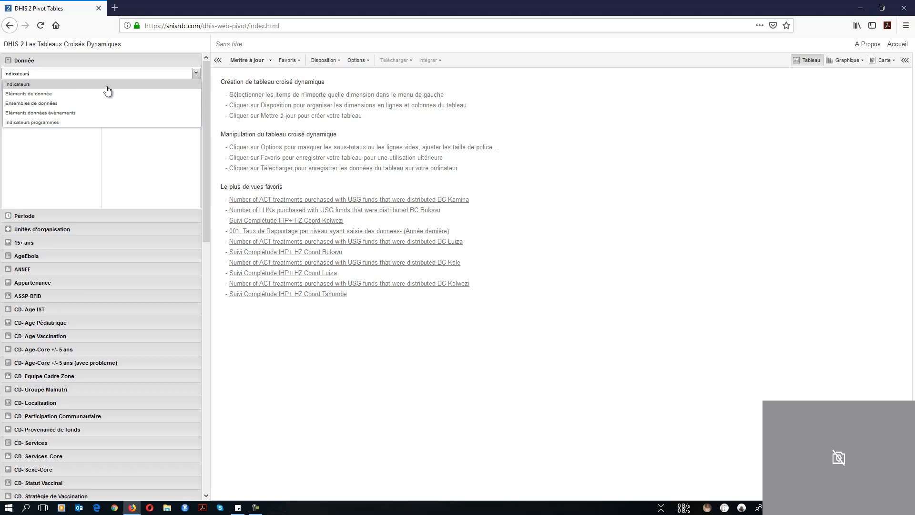
Choose Indicateurs as the data type and show the indicator group list
{"action": "left_click", "coordinate": [108, 84]}
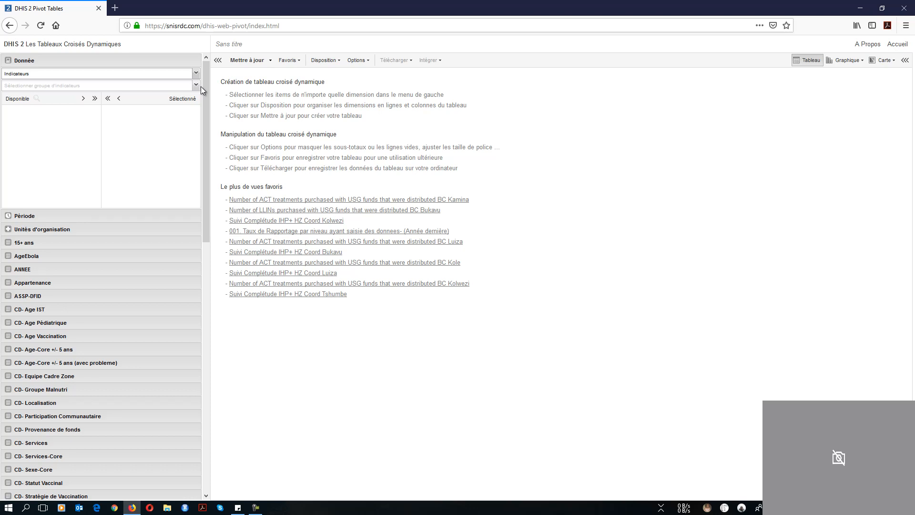
{"action": "left_click", "coordinate": [196, 90]}
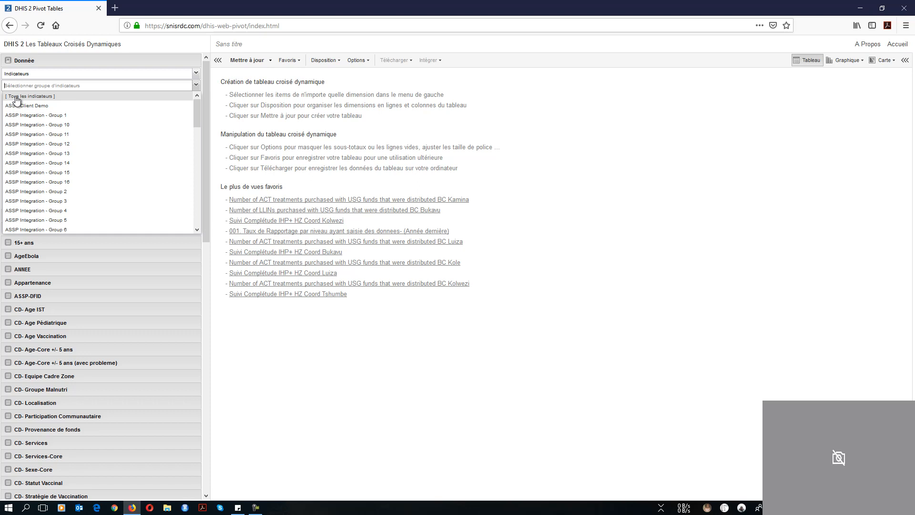
Show all indicators and pick APC COC, Implanon, progestative pill, DIU 10/5 ans, Dépoprovera and Jadelle
{"action": "left_click", "coordinate": [16, 98]}
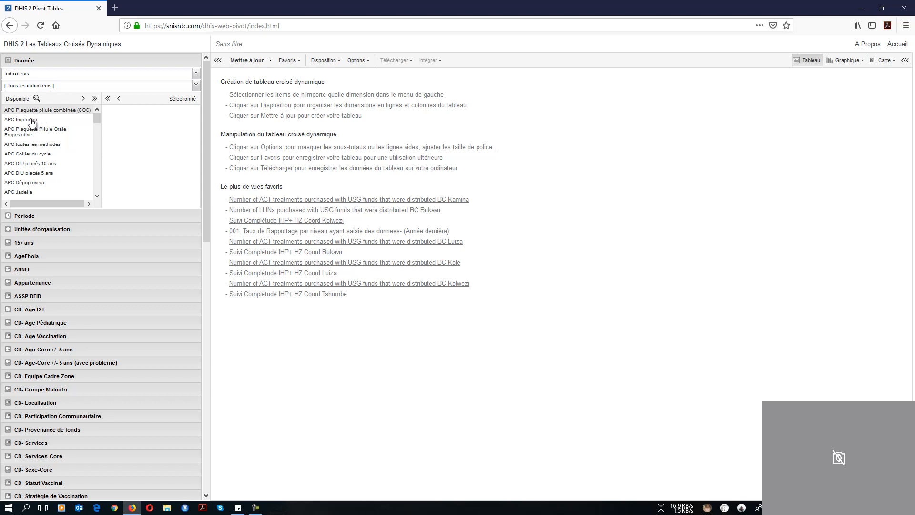
{"action": "left_click", "coordinate": [39, 111]}
{"action": "left_click", "coordinate": [38, 120]}
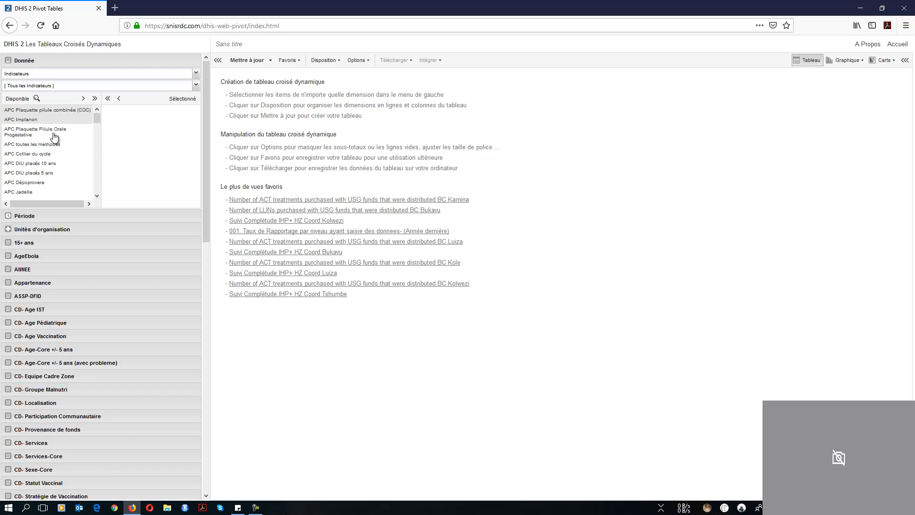
{"action": "left_click", "coordinate": [54, 138]}
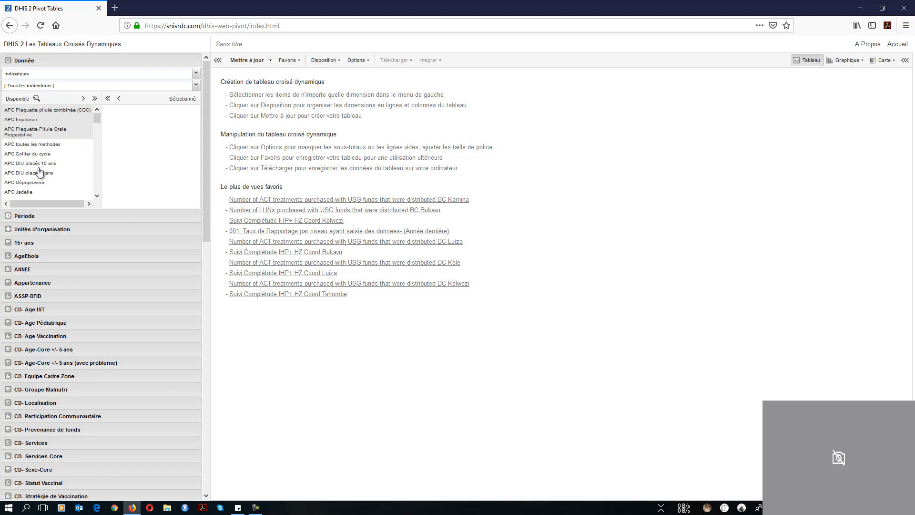
{"action": "left_click", "coordinate": [36, 164]}
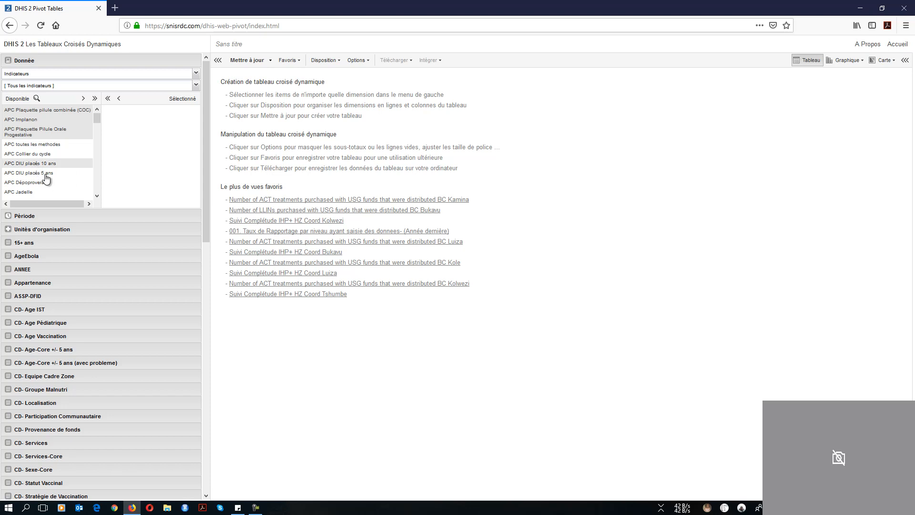
{"action": "left_click", "coordinate": [46, 174]}
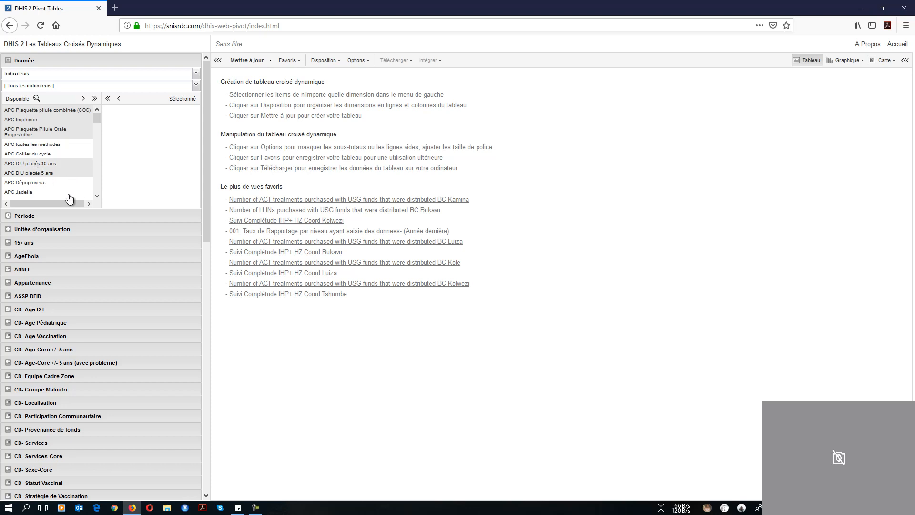
{"action": "left_click", "coordinate": [39, 184]}
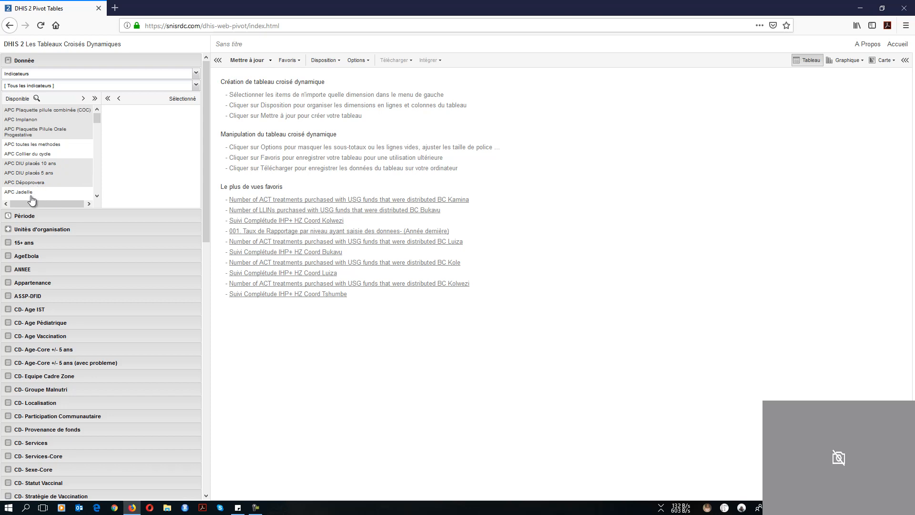
{"action": "left_click", "coordinate": [30, 193]}
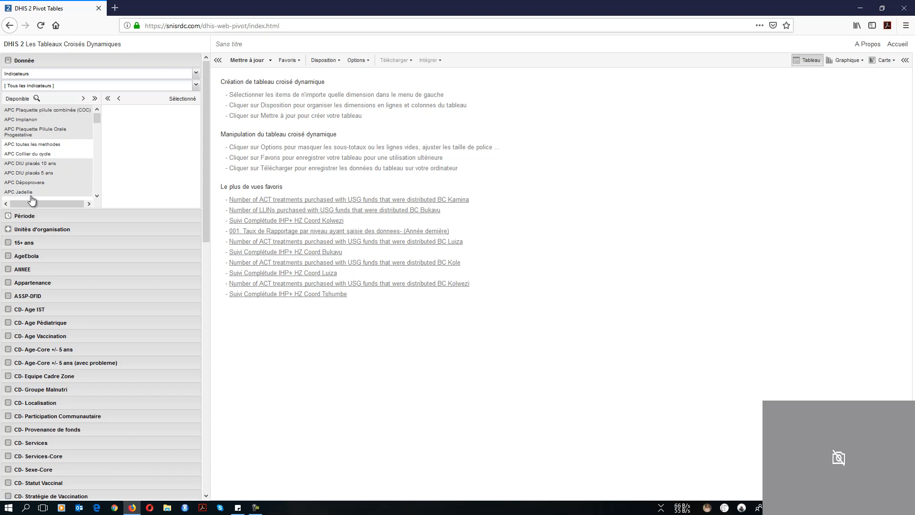
{"action": "left_click", "coordinate": [96, 197]}
{"action": "left_click", "coordinate": [96, 196]}
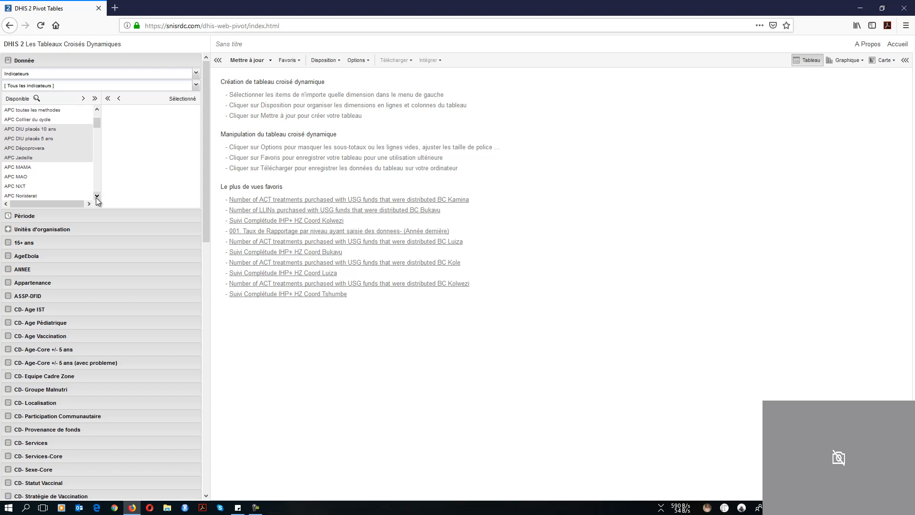
{"action": "left_click", "coordinate": [96, 197]}
{"action": "left_click", "coordinate": [96, 197]}
{"action": "left_click", "coordinate": [96, 197]}
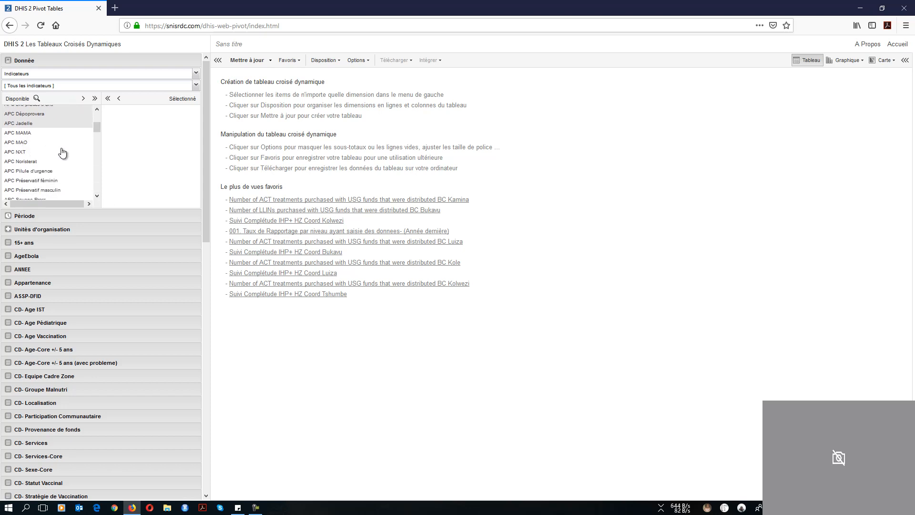
Also pick APC NXT, Noristerat, emergency pill, condoms, Sayana Press, spermicides and both sterilisations
{"action": "left_click", "coordinate": [24, 153], "text": "ctrl"}
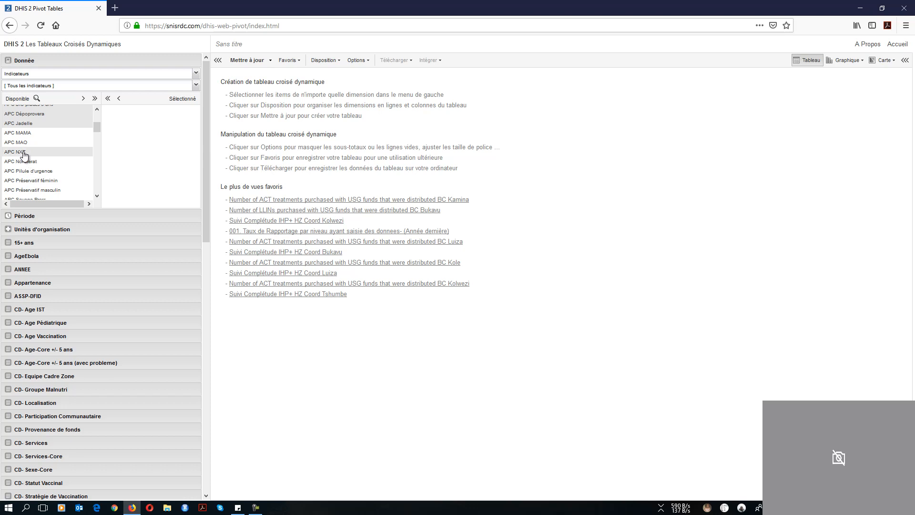
{"action": "left_click", "coordinate": [38, 162], "text": "ctrl"}
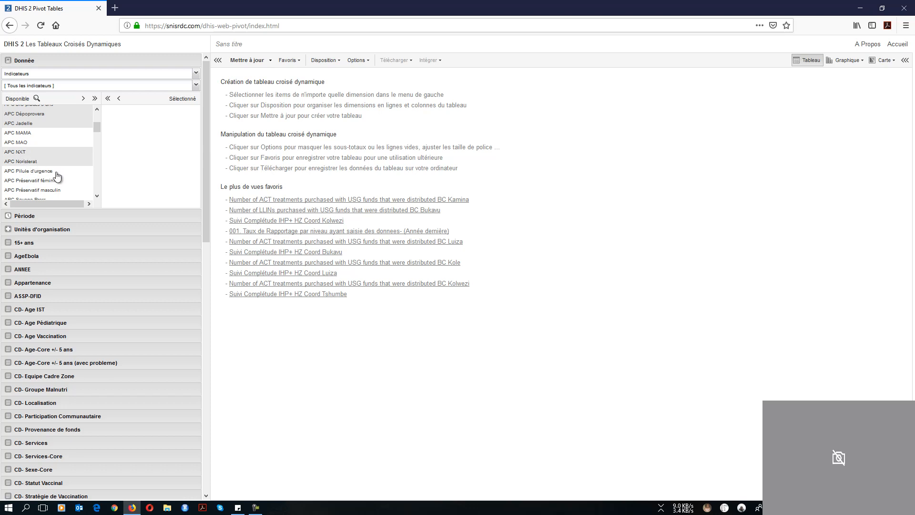
{"action": "left_click", "coordinate": [53, 172], "text": "ctrl"}
{"action": "left_click", "coordinate": [52, 183], "text": "ctrl"}
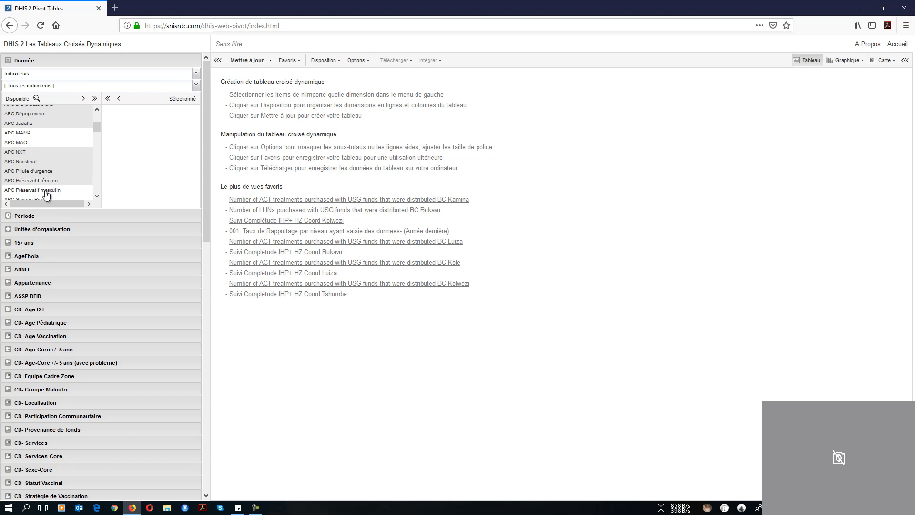
{"action": "left_click", "coordinate": [59, 191], "text": "ctrl"}
{"action": "scroll", "coordinate": [99, 196], "scroll_direction": "down", "scroll_amount": 5}
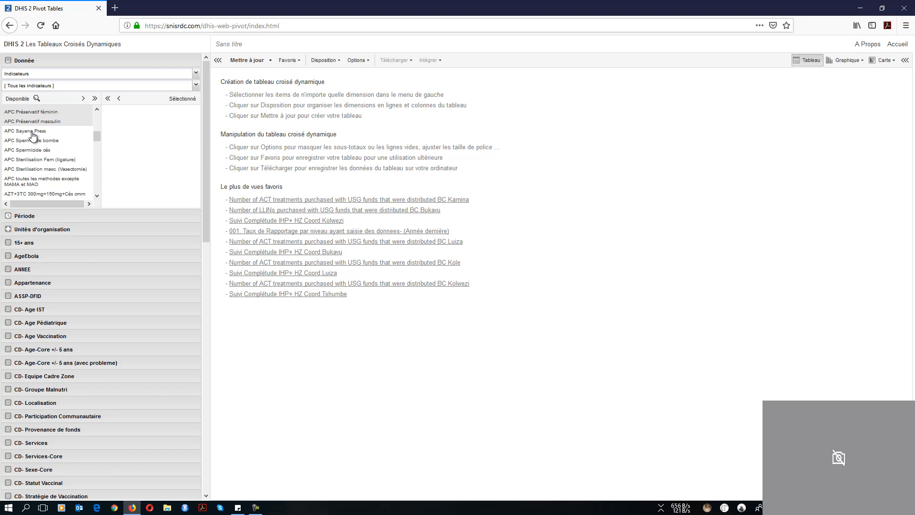
{"action": "left_click", "coordinate": [33, 132], "text": "ctrl"}
{"action": "left_click", "coordinate": [50, 141], "text": "ctrl"}
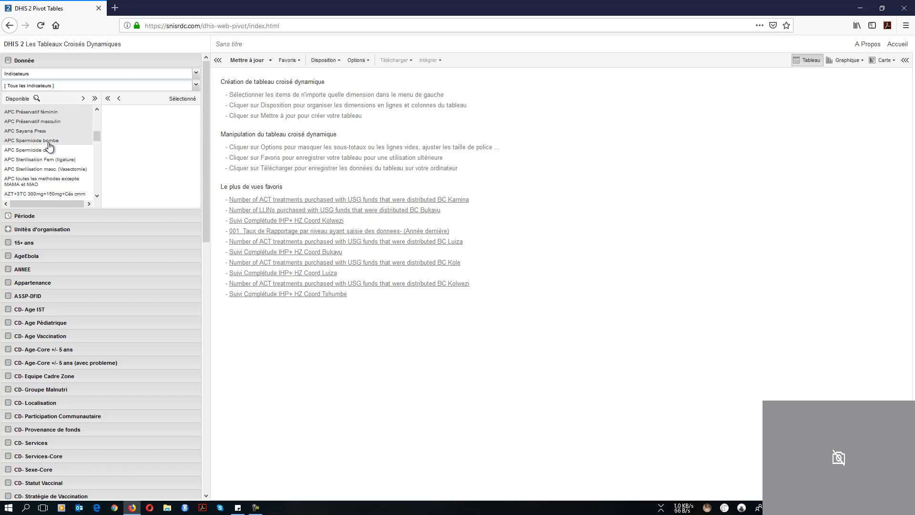
{"action": "left_click", "coordinate": [52, 152], "text": "ctrl"}
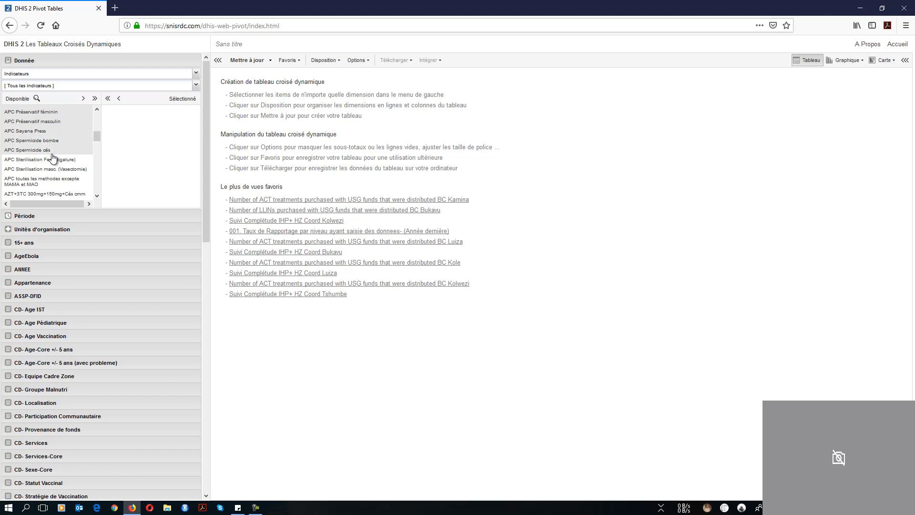
{"action": "left_click", "coordinate": [43, 161], "text": "ctrl"}
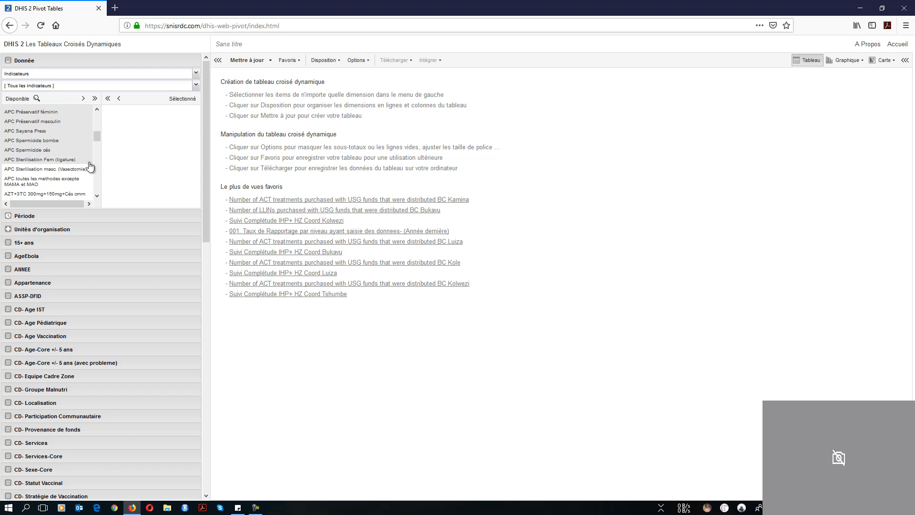
{"action": "left_click", "coordinate": [42, 171], "text": "ctrl"}
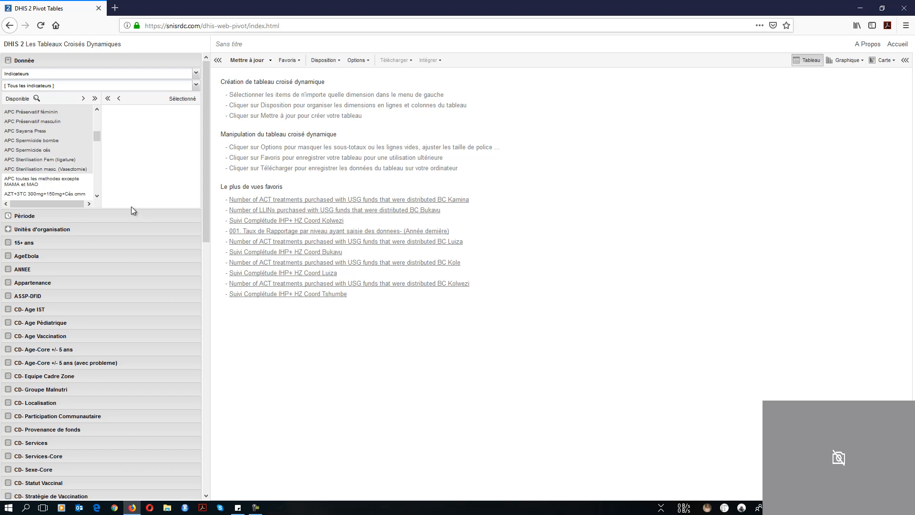
{"action": "left_click", "coordinate": [96, 196]}
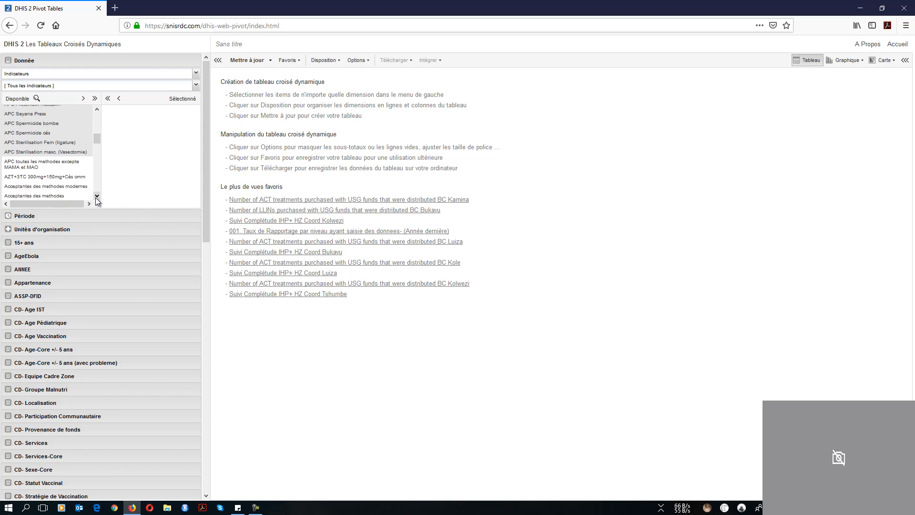
Move the picked APC indicators into the Sélectionné list and expand the Période panel
{"action": "left_click", "coordinate": [97, 110]}
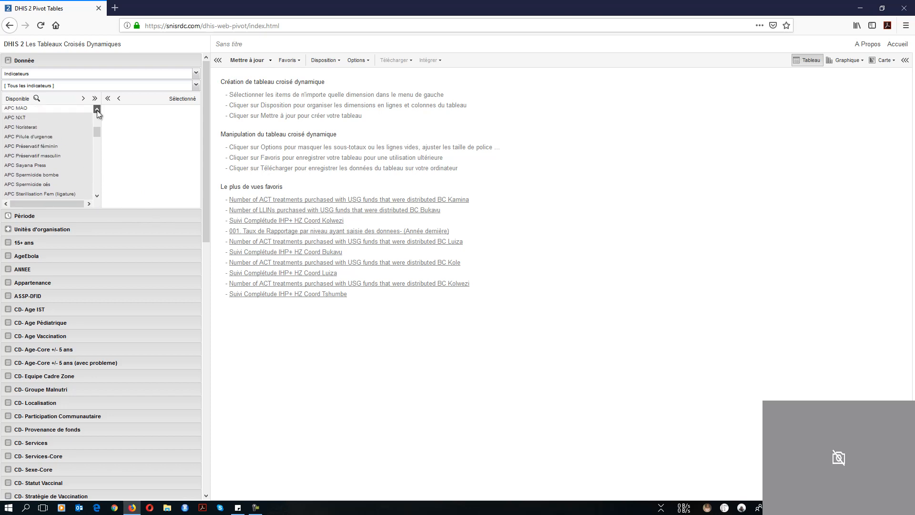
{"action": "left_click", "coordinate": [97, 109]}
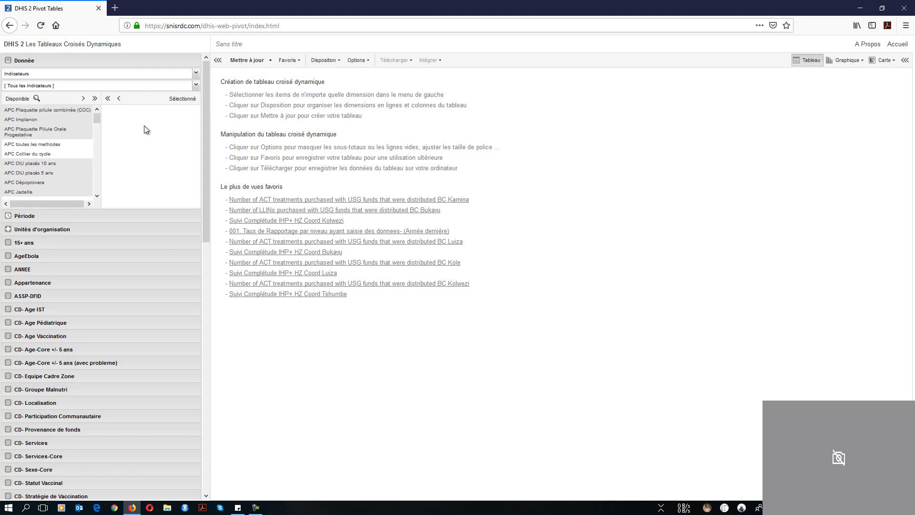
{"action": "left_click", "coordinate": [83, 99]}
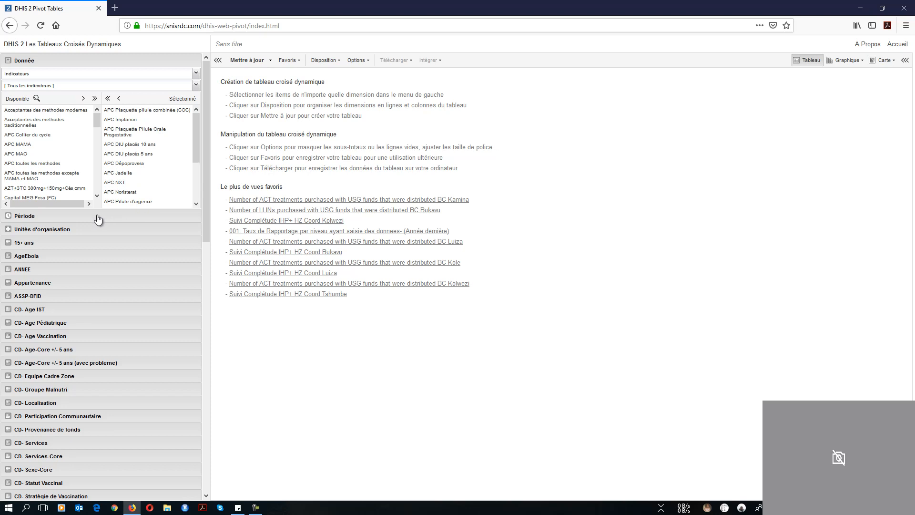
{"action": "left_click", "coordinate": [57, 217]}
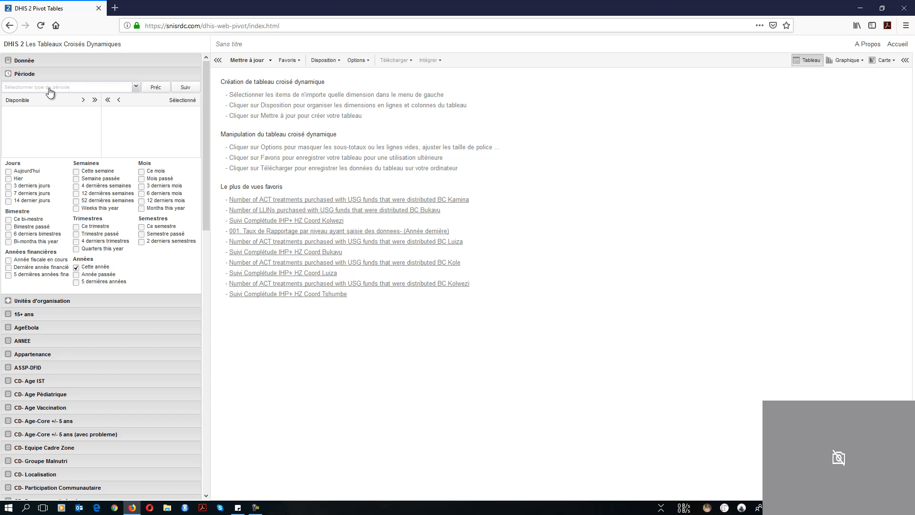
Switch the period type to Annuel, add 2018, untick Cette année, then remove 2018 again
{"action": "left_click", "coordinate": [137, 87]}
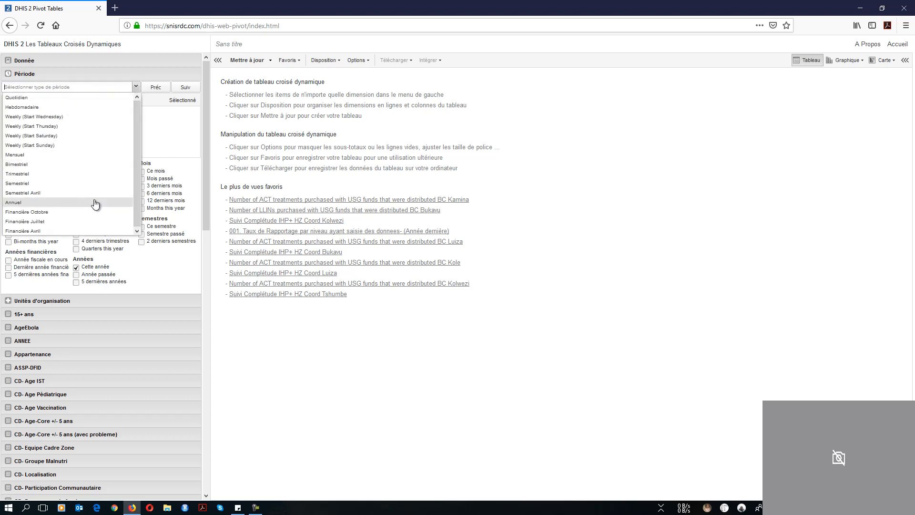
{"action": "left_click", "coordinate": [25, 204]}
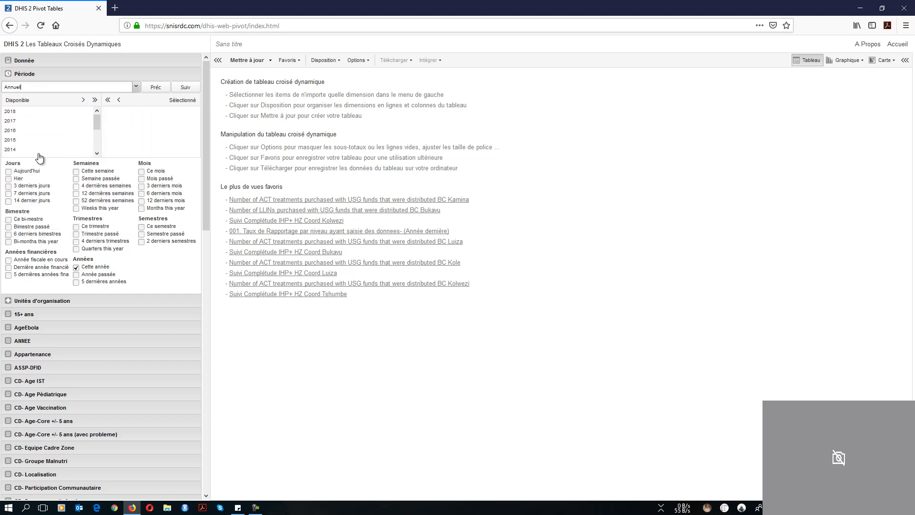
{"action": "double_click", "coordinate": [11, 111]}
{"action": "left_click", "coordinate": [76, 268]}
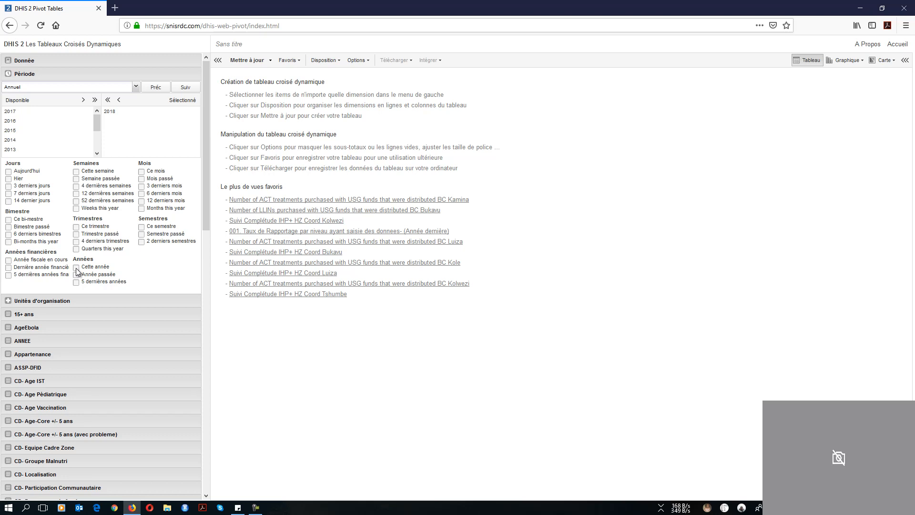
{"action": "double_click", "coordinate": [110, 112]}
Scroll the side panel and expand the Unités d'organisation tree
{"action": "mouse_move", "coordinate": [99, 118]}
{"action": "left_mouse_down"}
{"action": "mouse_move", "coordinate": [99, 153]}
{"action": "mouse_move", "coordinate": [97, 109]}
{"action": "left_mouse_up"}
{"action": "left_click_drag", "start_coordinate": [97, 124], "coordinate": [98, 157]}
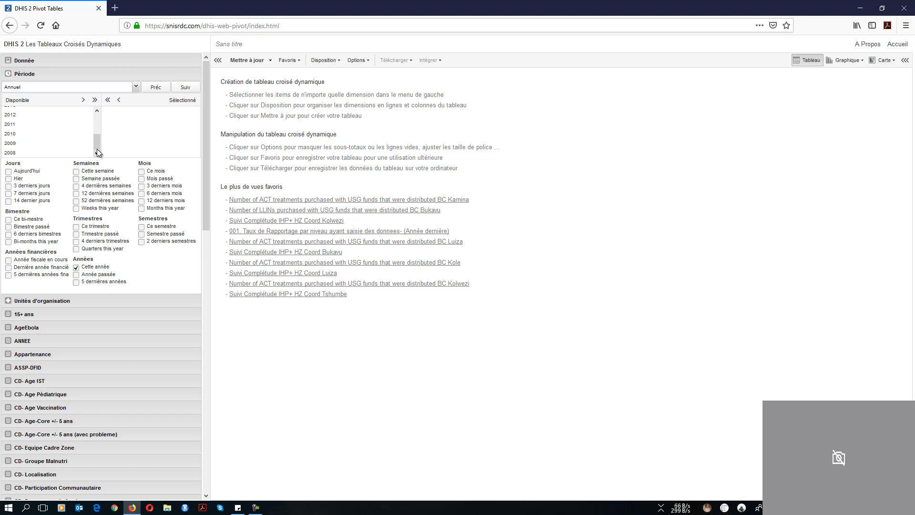
{"action": "left_click_drag", "start_coordinate": [97, 142], "coordinate": [95, 116]}
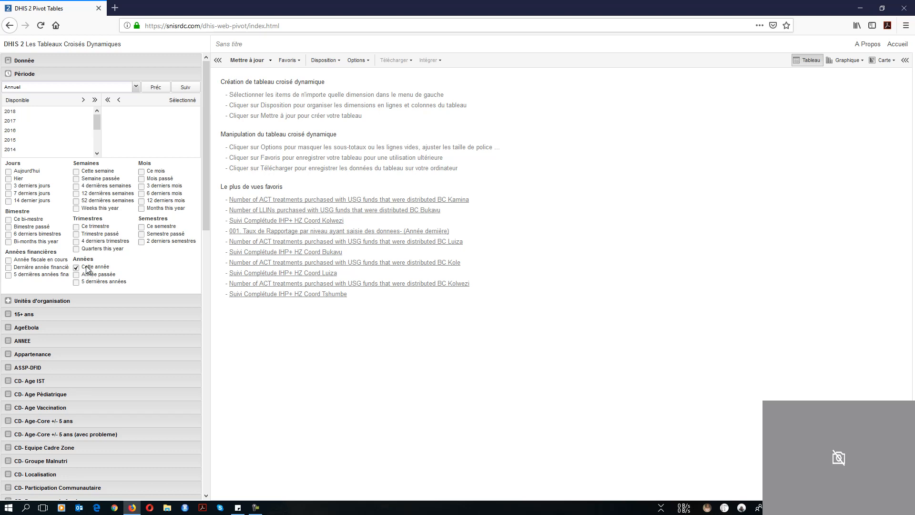
{"action": "left_click", "coordinate": [68, 301]}
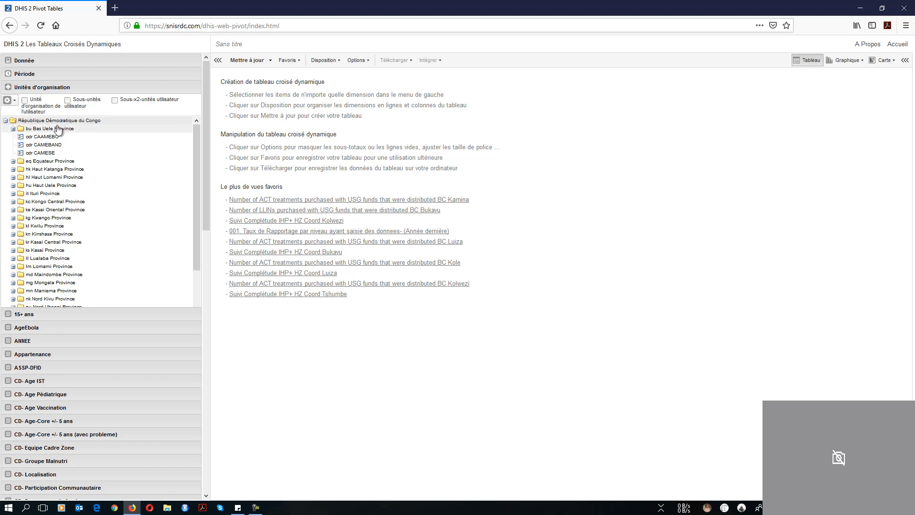
Expand Bas Uele, Aketi, Aboso and Bonzengo, collapse Bas Uele, and show the selection modes
{"action": "left_click", "coordinate": [12, 128]}
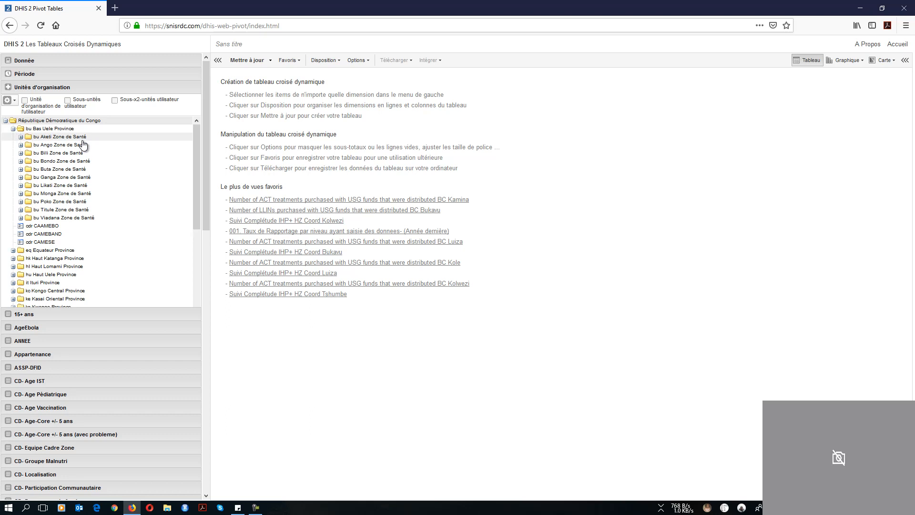
{"action": "left_click", "coordinate": [21, 138]}
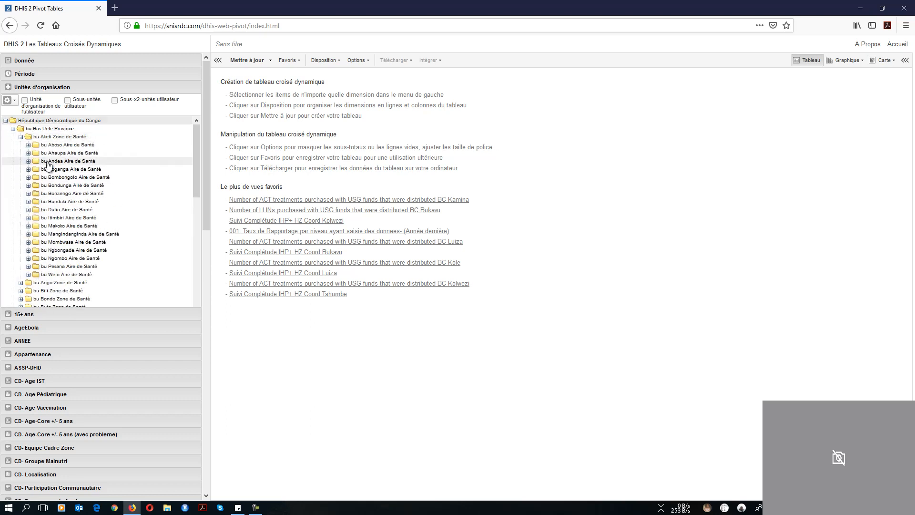
{"action": "left_click", "coordinate": [28, 145]}
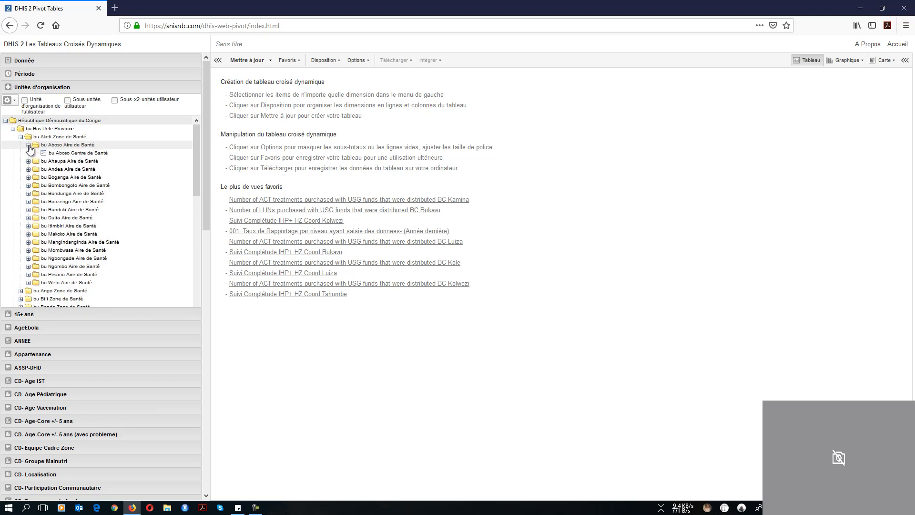
{"action": "left_click", "coordinate": [29, 202]}
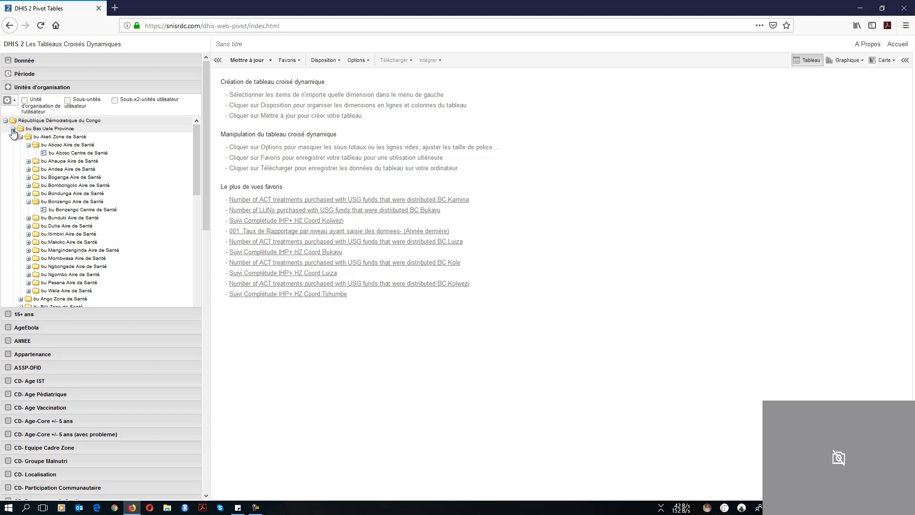
{"action": "left_click", "coordinate": [13, 129]}
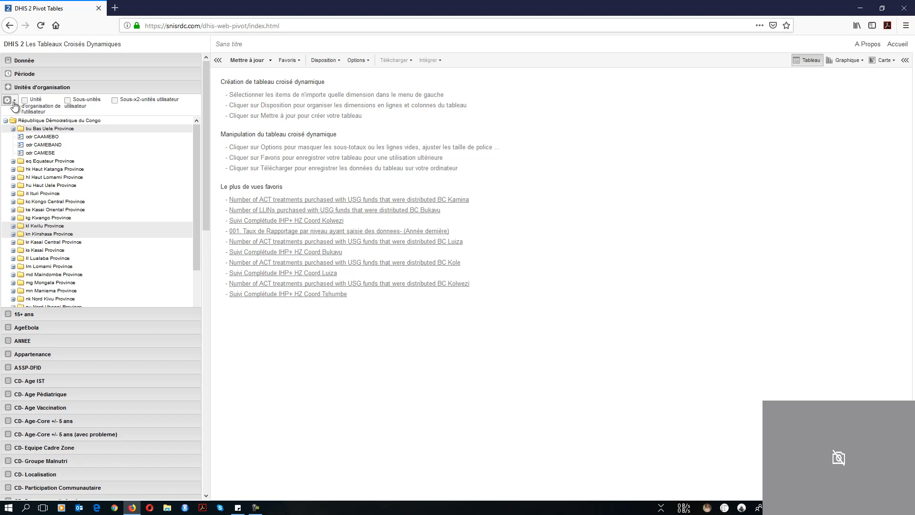
{"action": "left_click", "coordinate": [14, 102]}
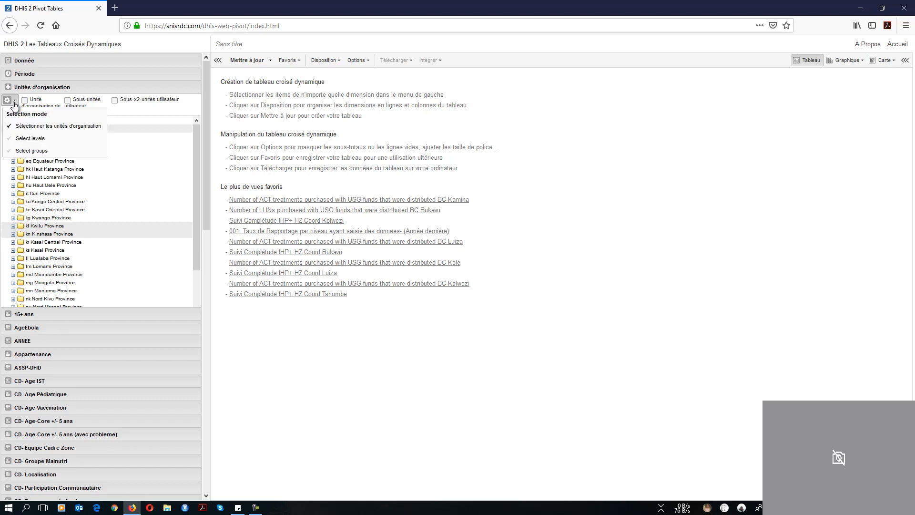
Select organisation units by level, settling on Formation Sanitaire (FOSA) after dropping Province and Zone de Santé
{"action": "left_click", "coordinate": [42, 140]}
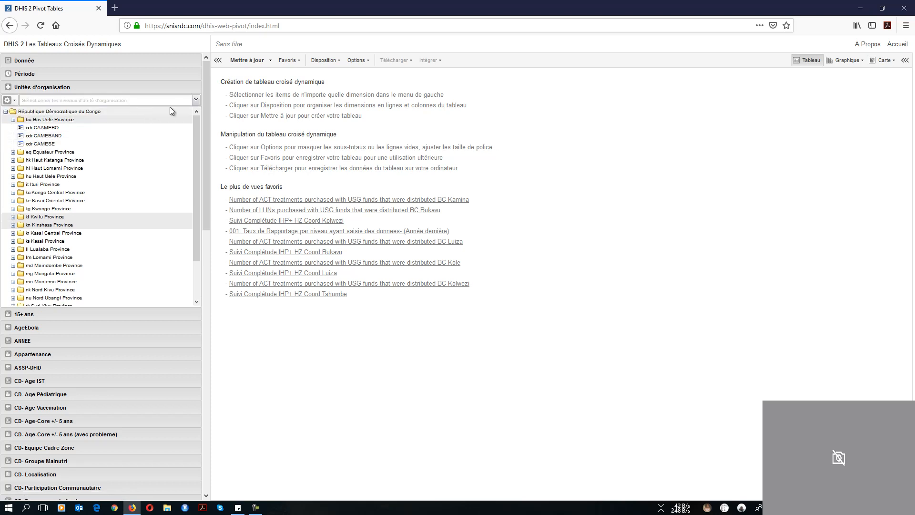
{"action": "left_click", "coordinate": [196, 99]}
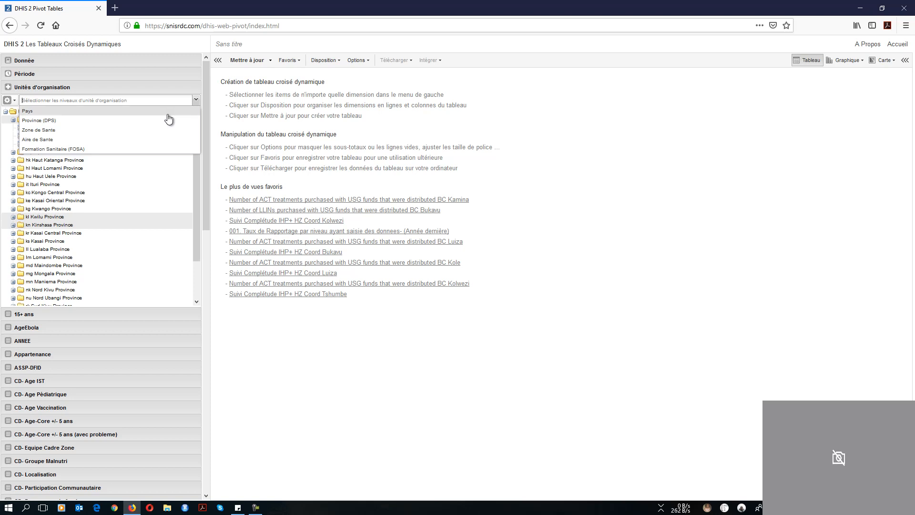
{"action": "left_click", "coordinate": [134, 123]}
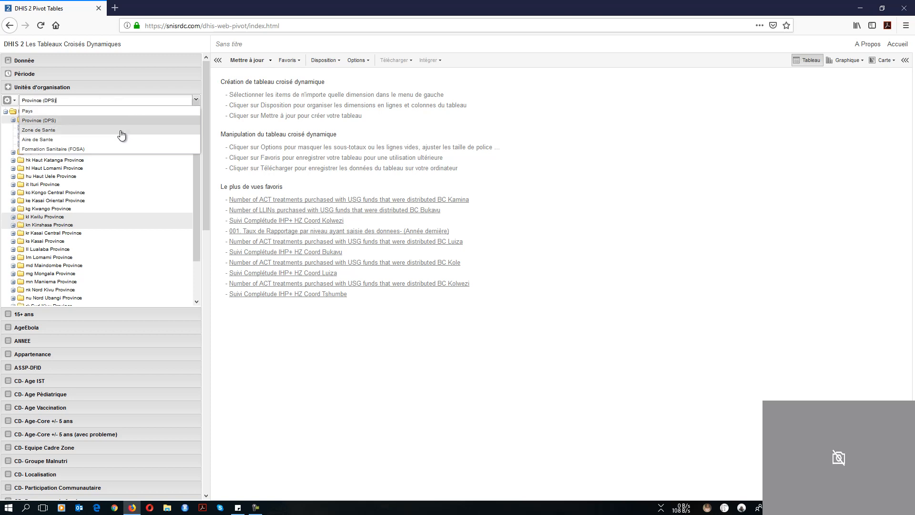
{"action": "left_click", "coordinate": [121, 135]}
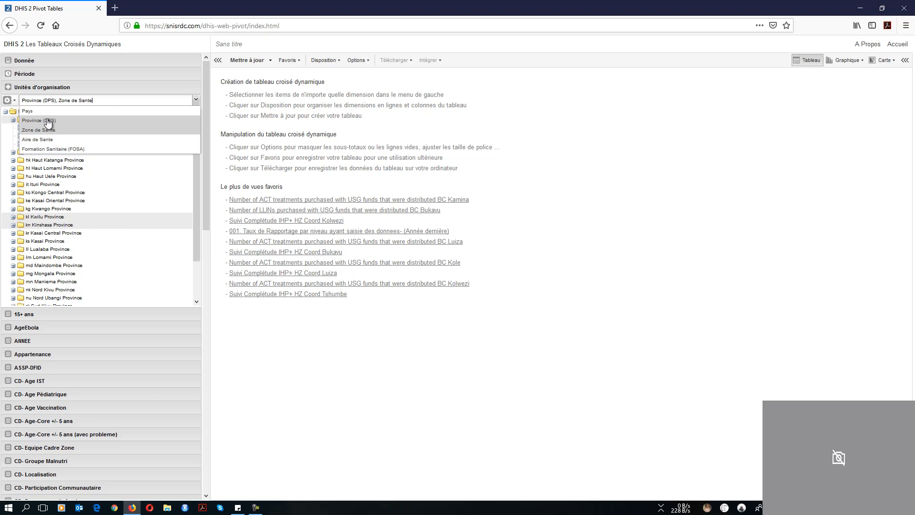
{"action": "left_click", "coordinate": [47, 121]}
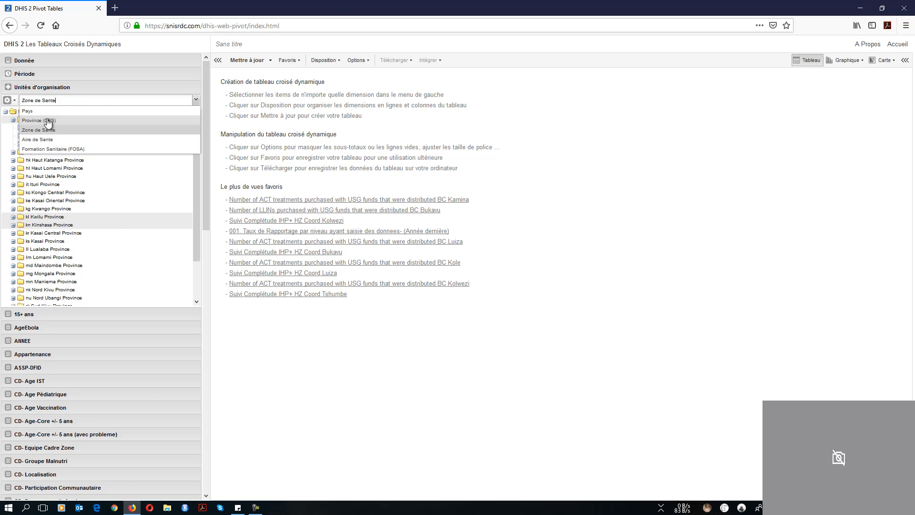
{"action": "left_click", "coordinate": [43, 132]}
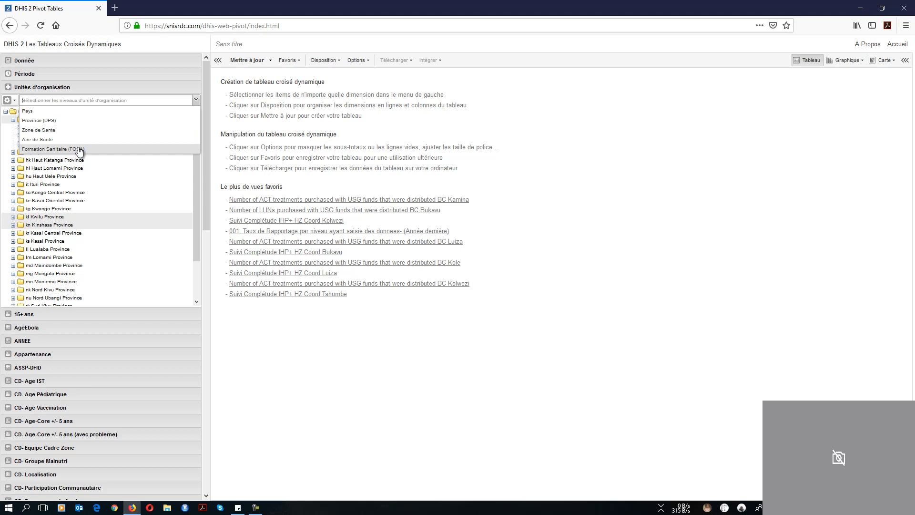
{"action": "left_click", "coordinate": [79, 150]}
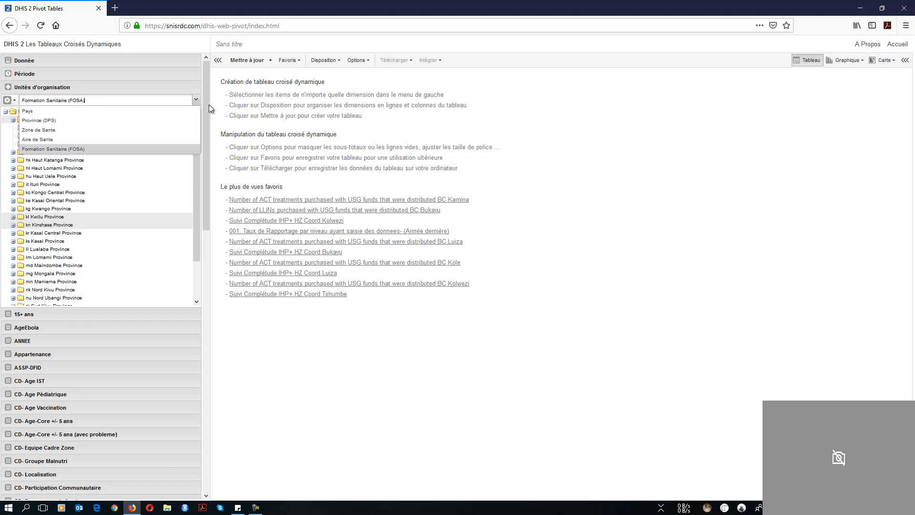
{"action": "left_click", "coordinate": [196, 100]}
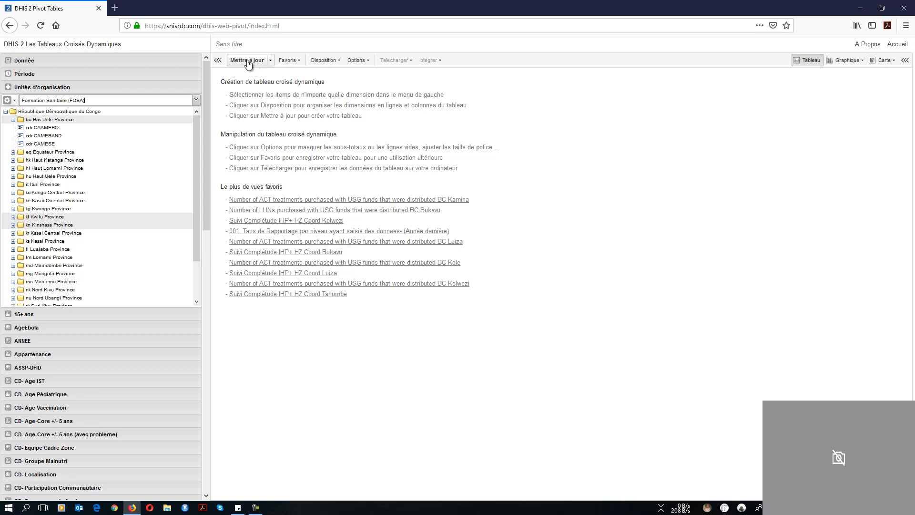
Update the table, dismiss the Wi-Fi panel and recorder, and scroll to the 2018 APC values
{"action": "left_click", "coordinate": [247, 63]}
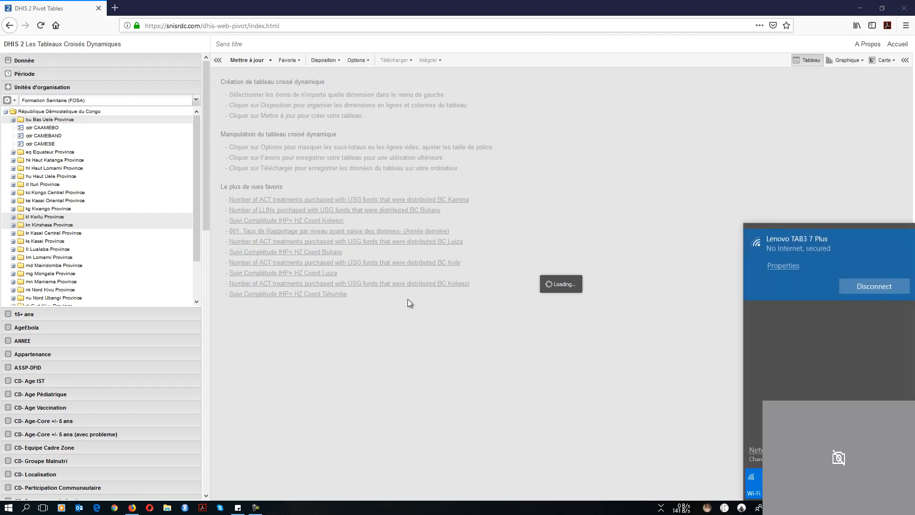
{"action": "left_click", "coordinate": [534, 239]}
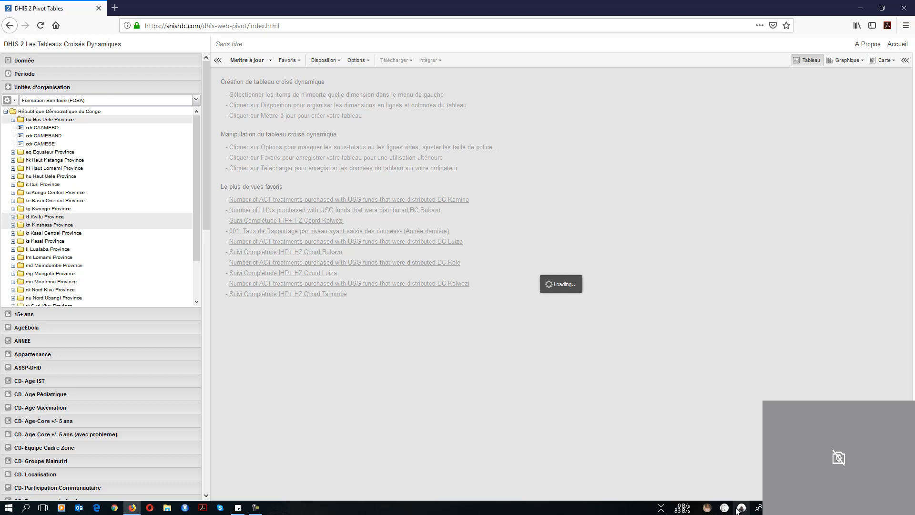
{"action": "left_click", "coordinate": [255, 508]}
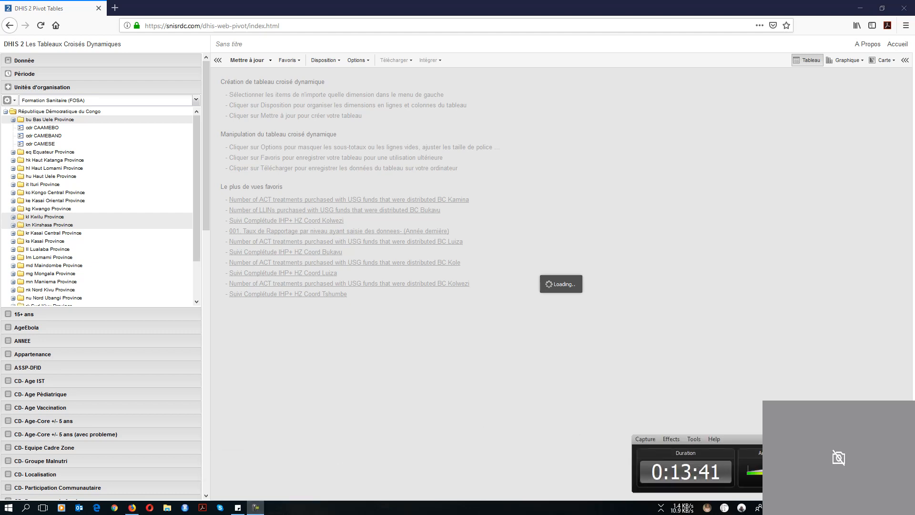
{"action": "key", "text": "F9"}
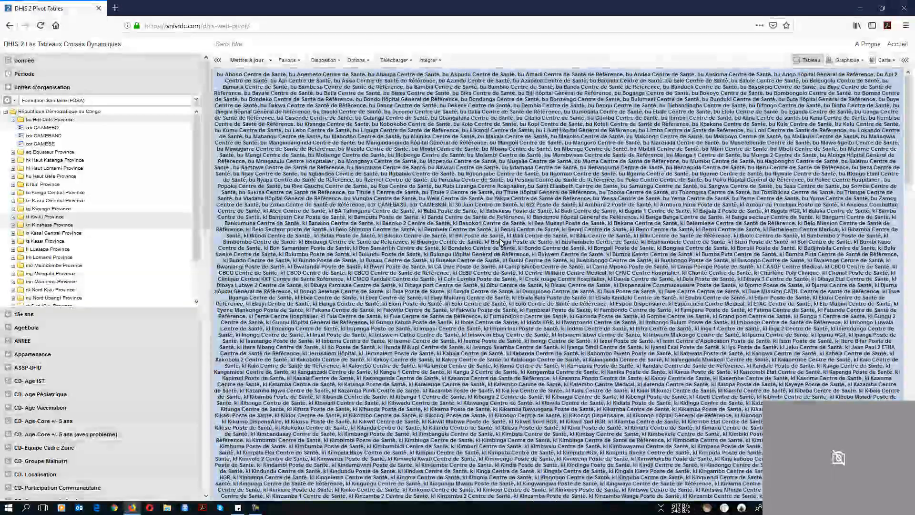
{"action": "scroll", "coordinate": [501, 242], "scroll_direction": "down", "scroll_amount": 4}
{"action": "scroll", "coordinate": [503, 151], "scroll_direction": "down", "scroll_amount": 10}
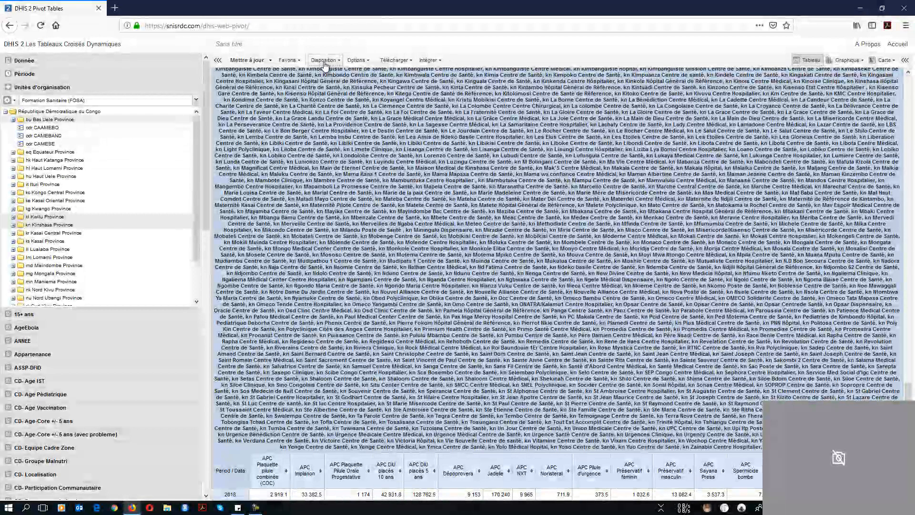
Put organisation units in the table rows and Période beside Données in the columns
{"action": "left_click", "coordinate": [324, 61]}
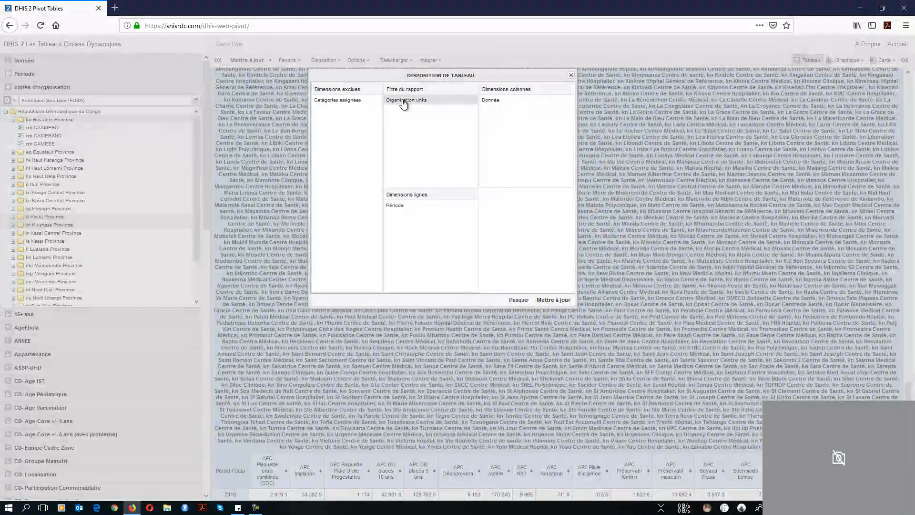
{"action": "left_click_drag", "start_coordinate": [403, 104], "coordinate": [411, 218]}
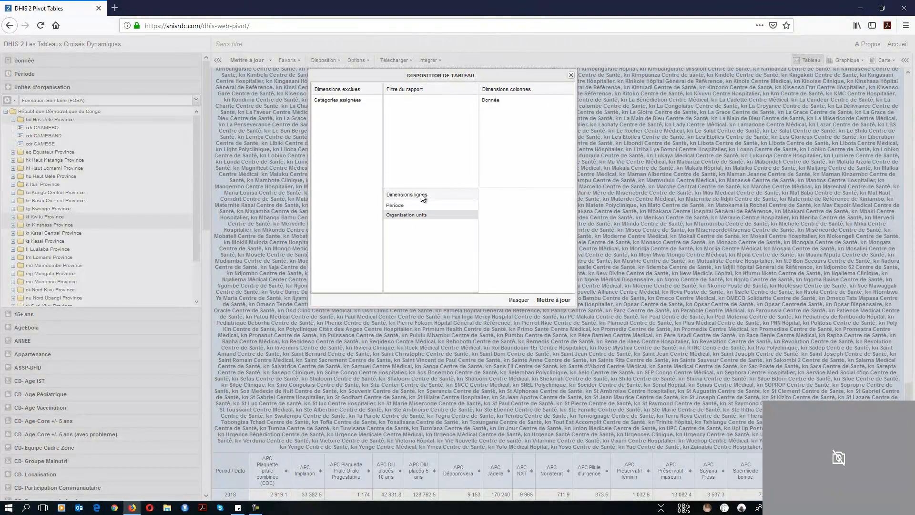
{"action": "left_click_drag", "start_coordinate": [399, 208], "coordinate": [504, 102]}
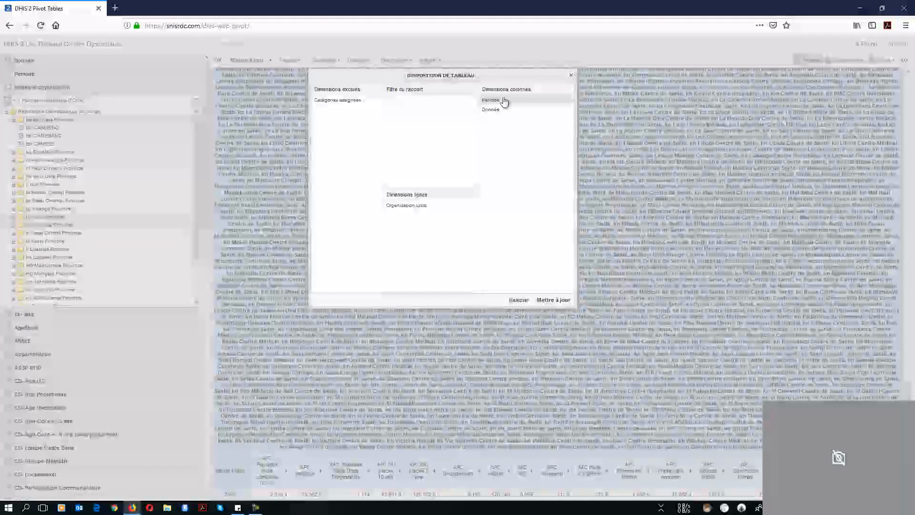
Apply the new layout, scroll through the facility rows of 2018 APC values, and redraw the table
{"action": "left_click", "coordinate": [552, 301]}
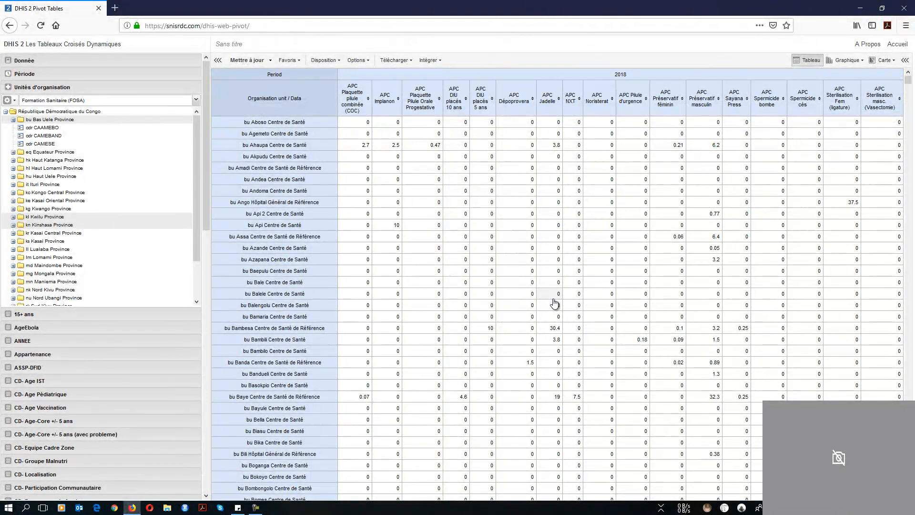
{"action": "double_click", "coordinate": [617, 75]}
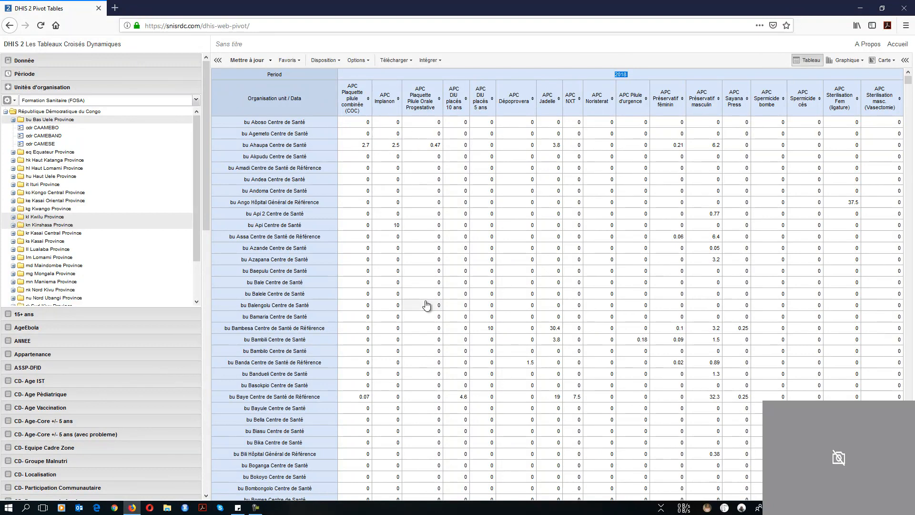
{"action": "scroll", "coordinate": [426, 302], "scroll_direction": "down", "scroll_amount": 4}
{"action": "scroll", "coordinate": [426, 305], "scroll_direction": "down", "scroll_amount": 10}
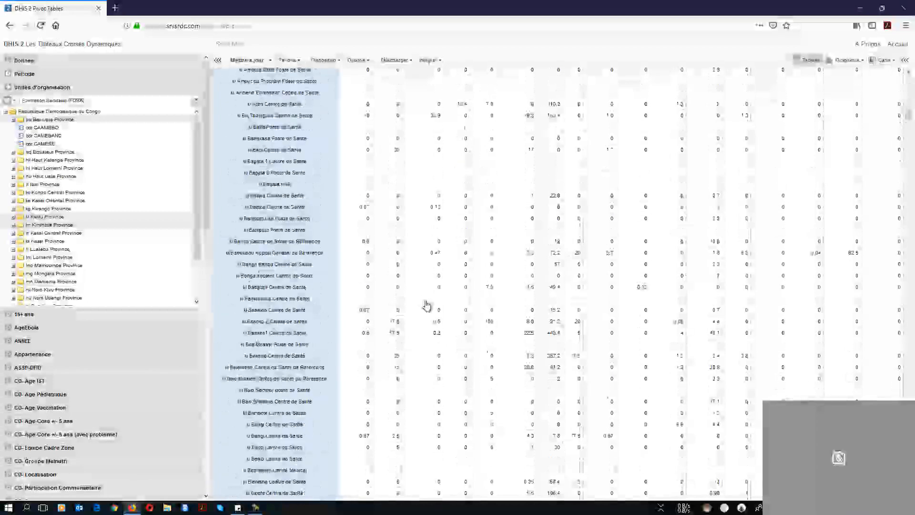
{"action": "scroll", "coordinate": [427, 305], "scroll_direction": "down", "scroll_amount": 10}
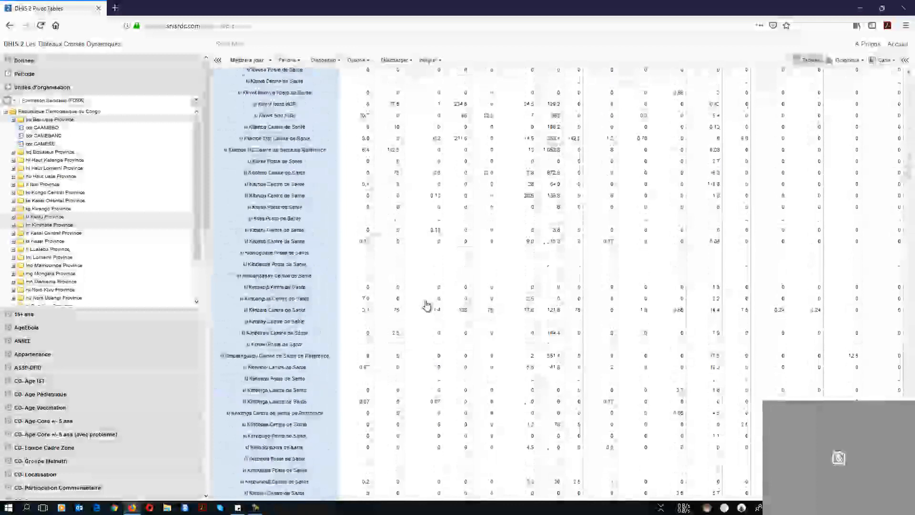
{"action": "scroll", "coordinate": [426, 305], "scroll_direction": "down", "scroll_amount": 10}
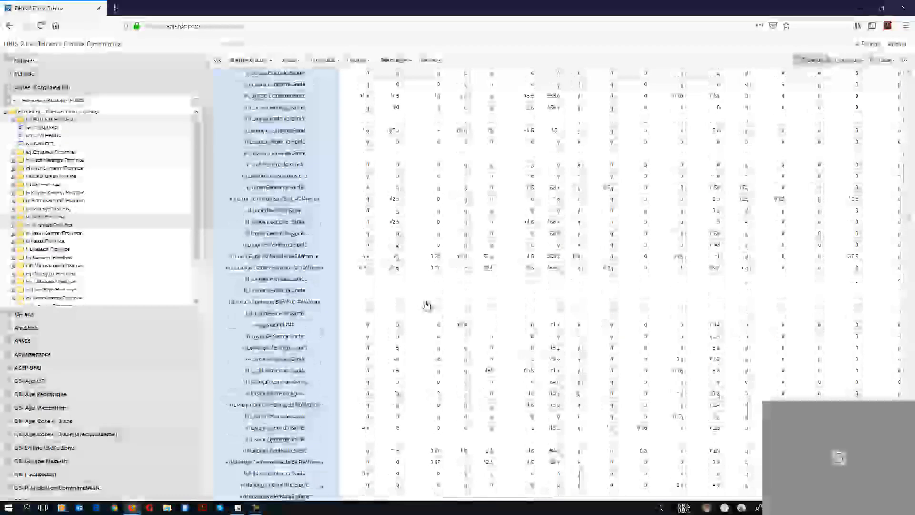
{"action": "left_click", "coordinate": [806, 60]}
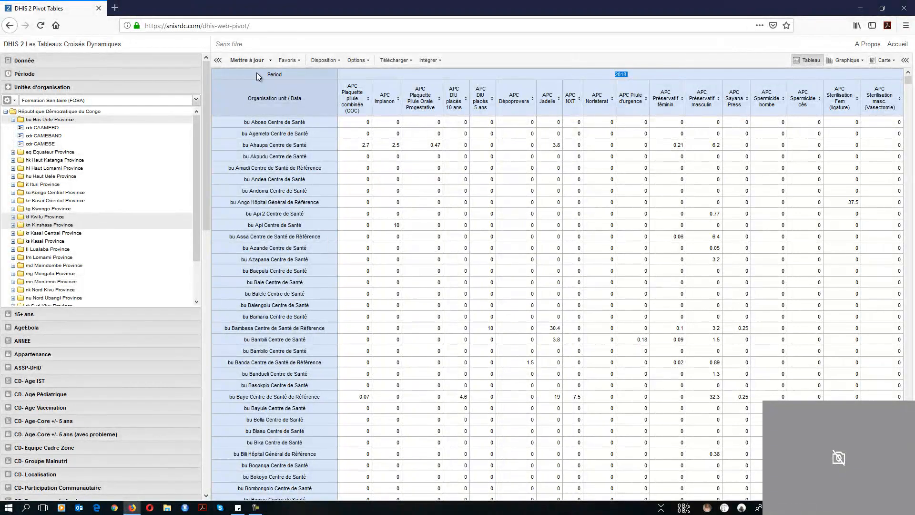
Select and copy the table contents, then regenerate the per-facility 2018 APC pivot table
{"action": "left_click_drag", "start_coordinate": [869, 316], "coordinate": [869, 505]}
{"action": "left_click_drag", "start_coordinate": [908, 105], "coordinate": [908, 476]}
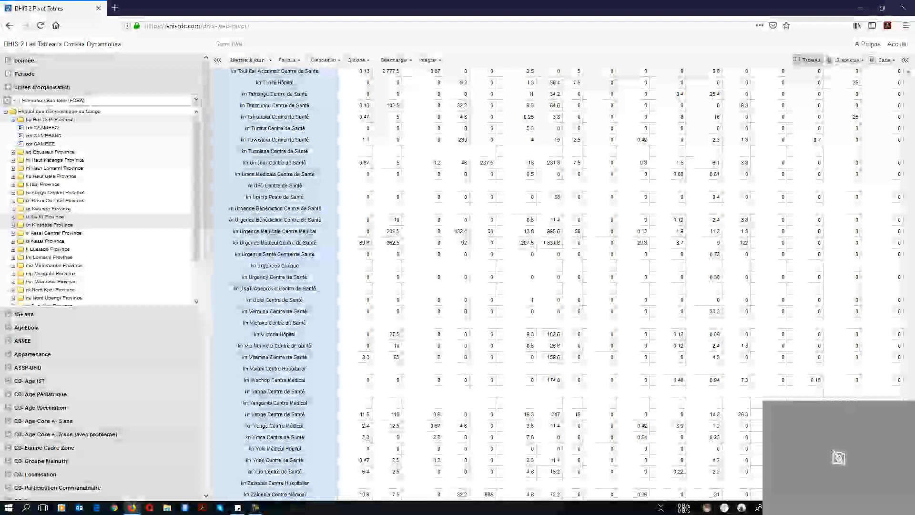
{"action": "key", "text": "ctrl+a"}
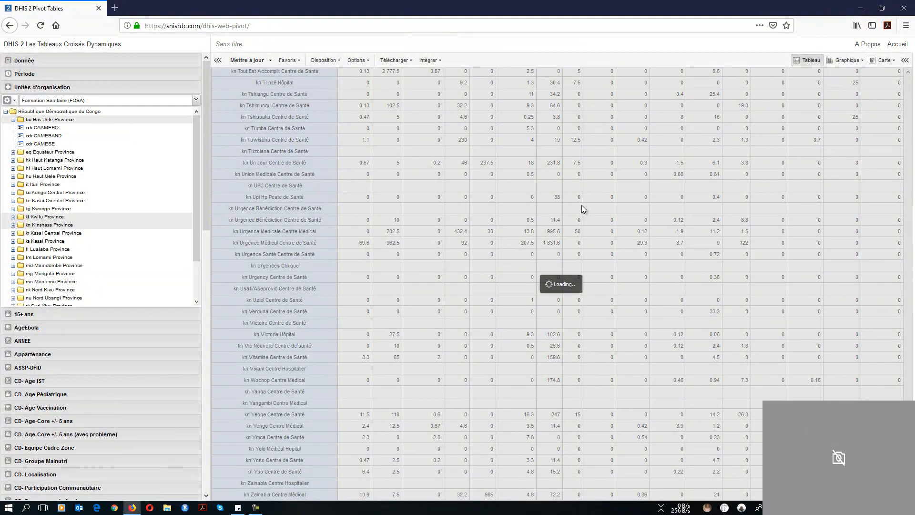
{"action": "left_click", "coordinate": [251, 63]}
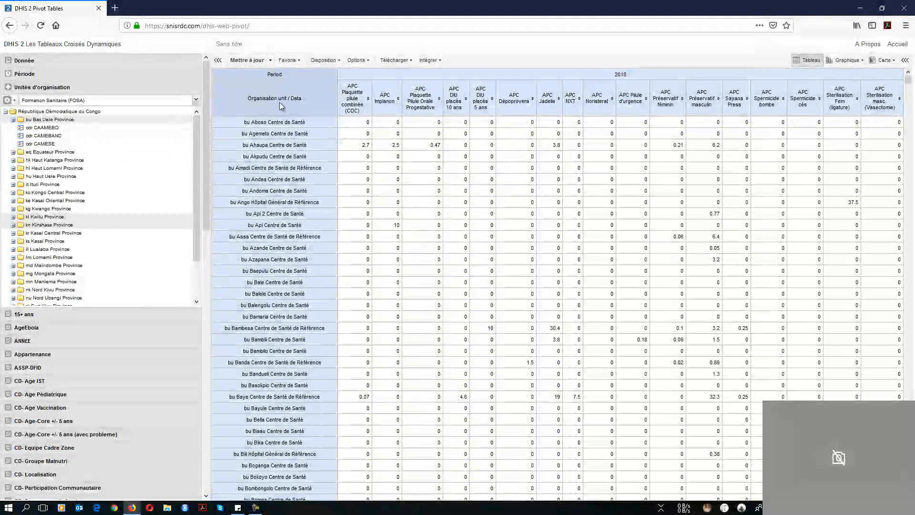
Clear the table selection and download the pivot table as Microsoft Excel (.xls)
{"action": "key", "text": "ctrl+a"}
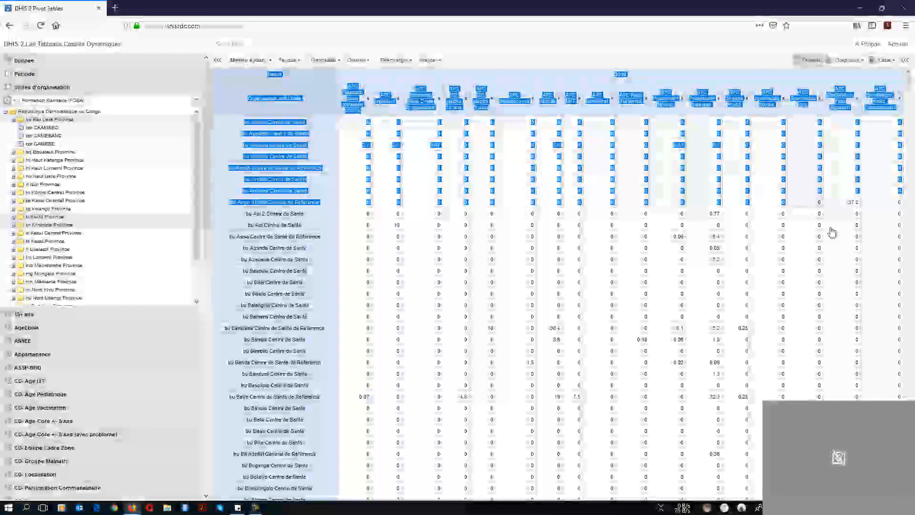
{"action": "left_click_drag", "start_coordinate": [758, 423], "coordinate": [757, 499]}
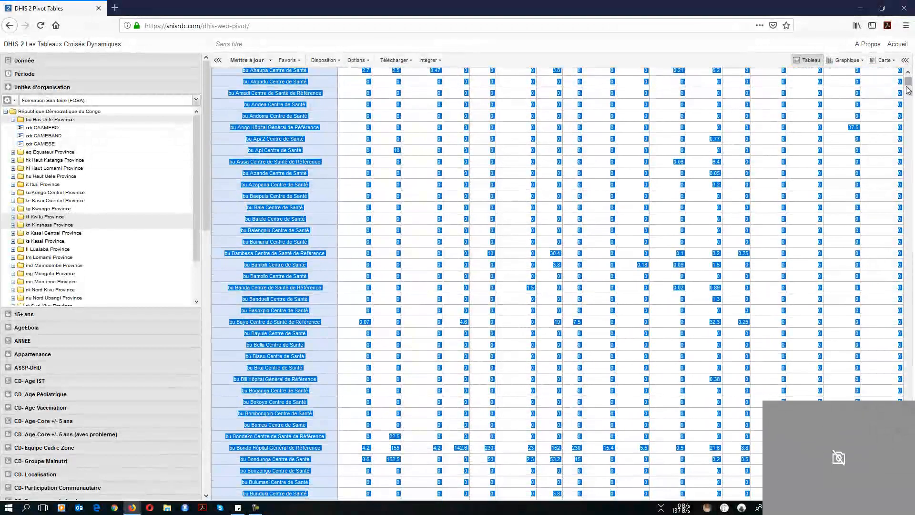
{"action": "left_click_drag", "start_coordinate": [908, 84], "coordinate": [908, 75]}
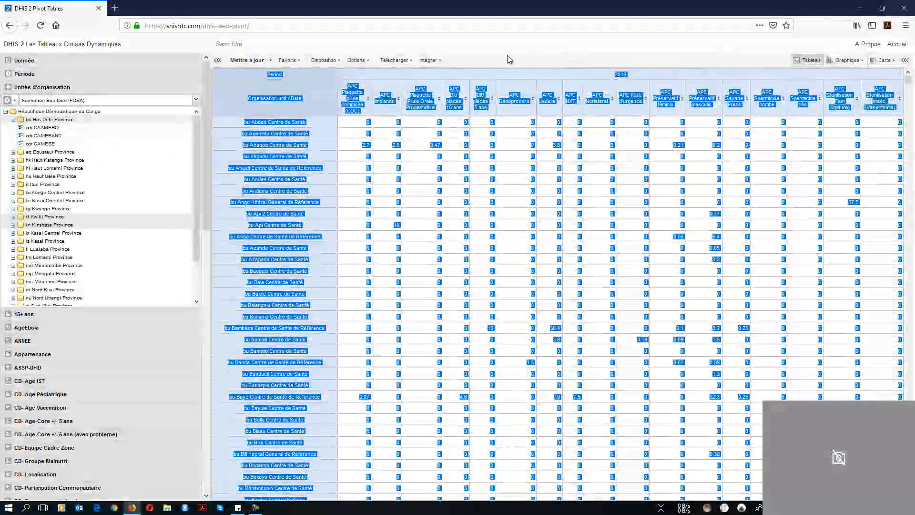
{"action": "left_click", "coordinate": [487, 76]}
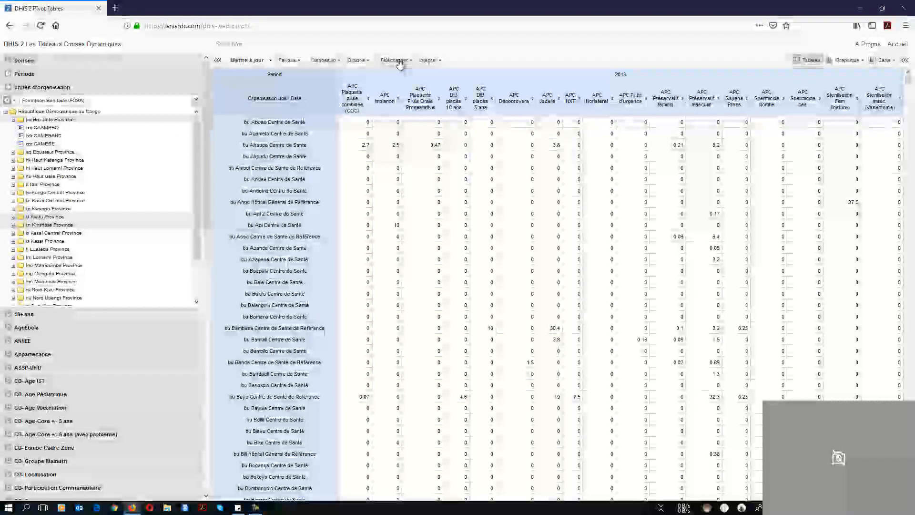
{"action": "left_click", "coordinate": [404, 62]}
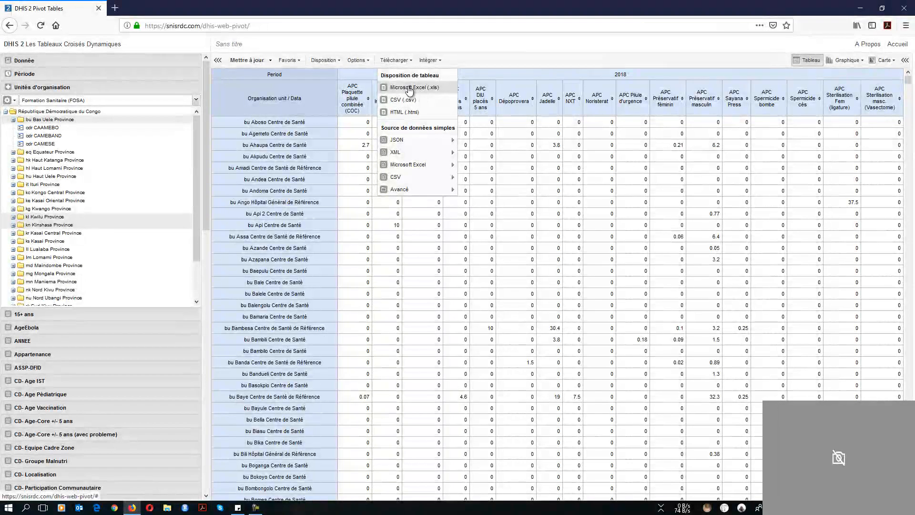
{"action": "left_click", "coordinate": [409, 89]}
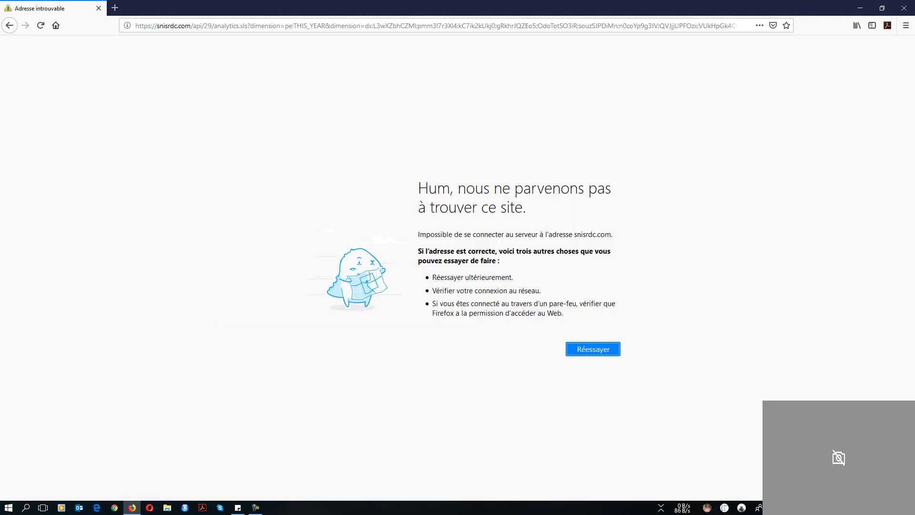
Reload the failed analytics.xls export address to retry the download
{"action": "left_click", "coordinate": [261, 509]}
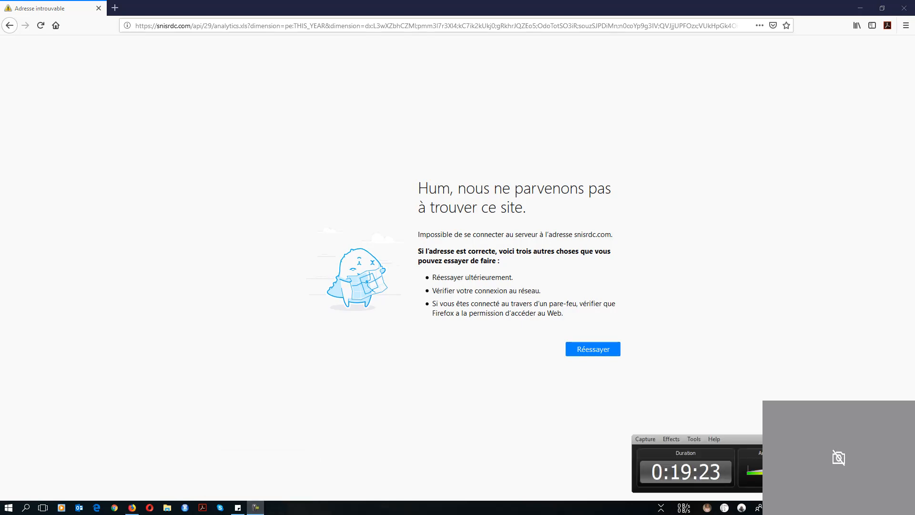
{"action": "key", "text": "super+Down"}
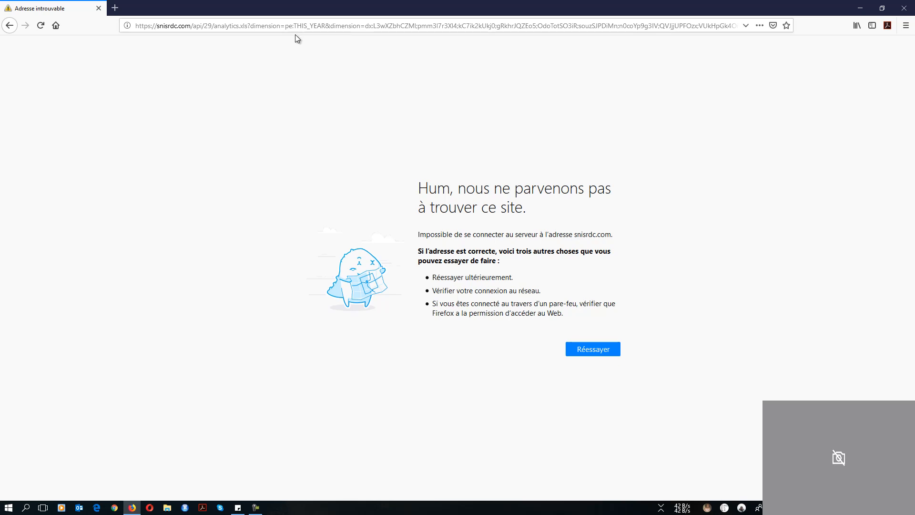
{"action": "left_click", "coordinate": [193, 27]}
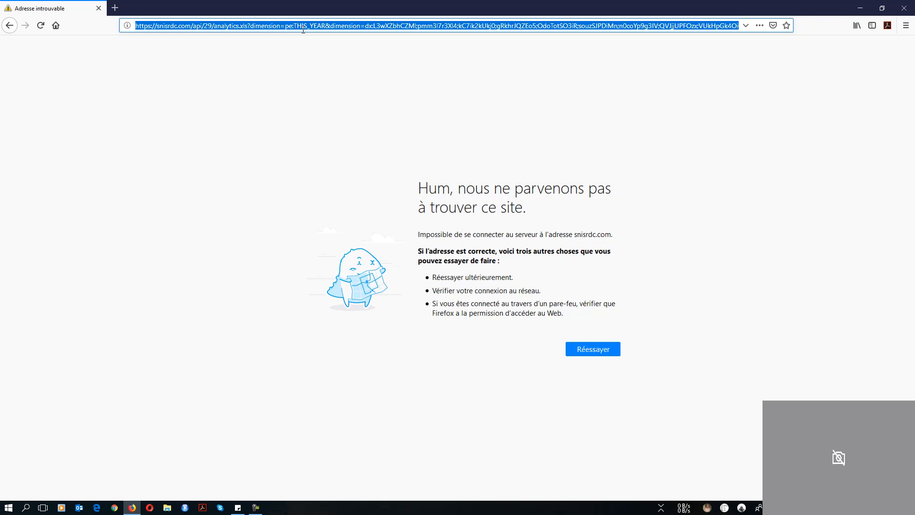
{"action": "left_click", "coordinate": [89, 90]}
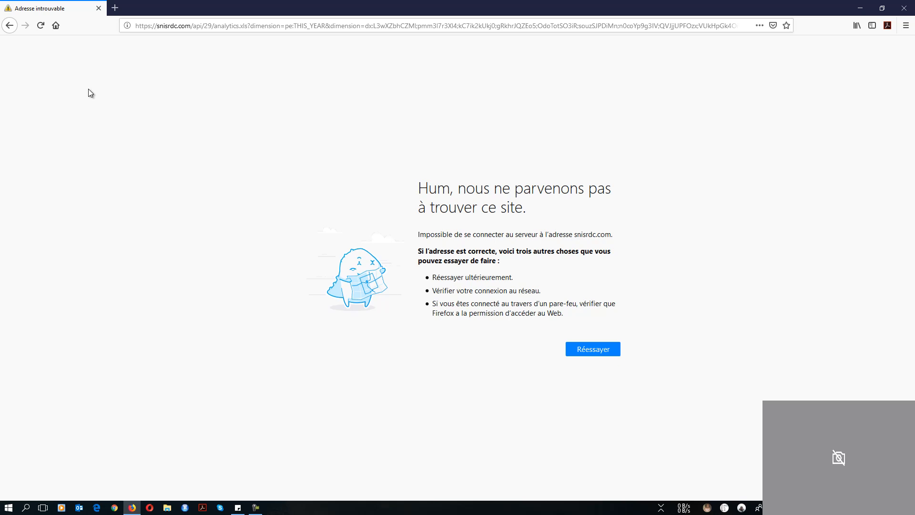
{"action": "left_click", "coordinate": [42, 27]}
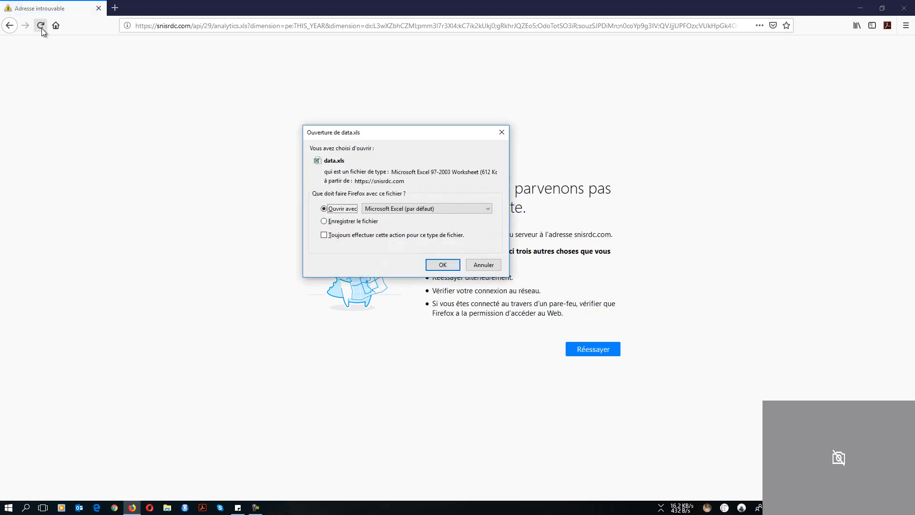
Save data.xls to disk and check its progress in the Downloads panel
{"action": "left_click", "coordinate": [342, 221]}
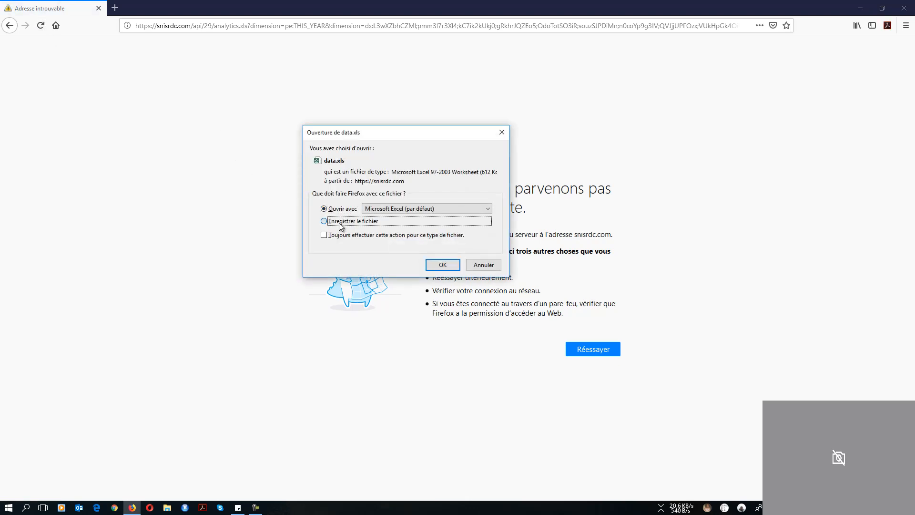
{"action": "left_click", "coordinate": [439, 265]}
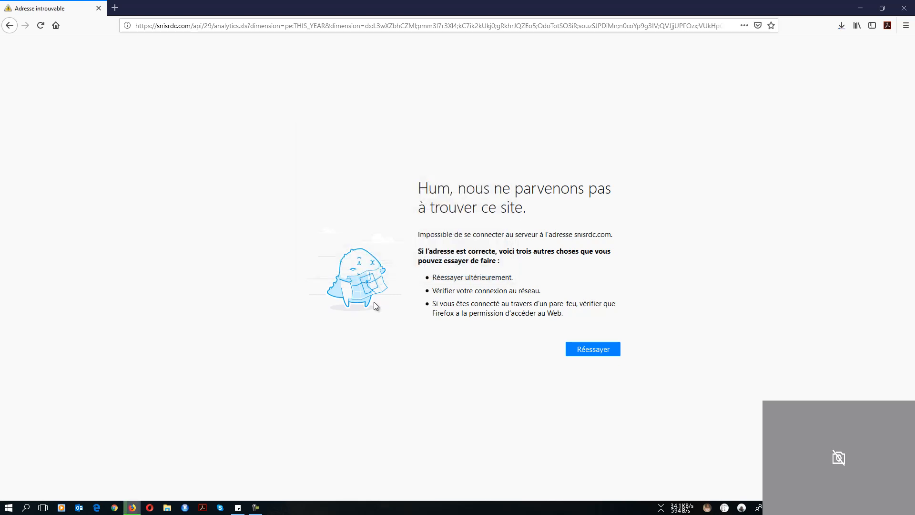
{"action": "mouse_move", "coordinate": [132, 510]}
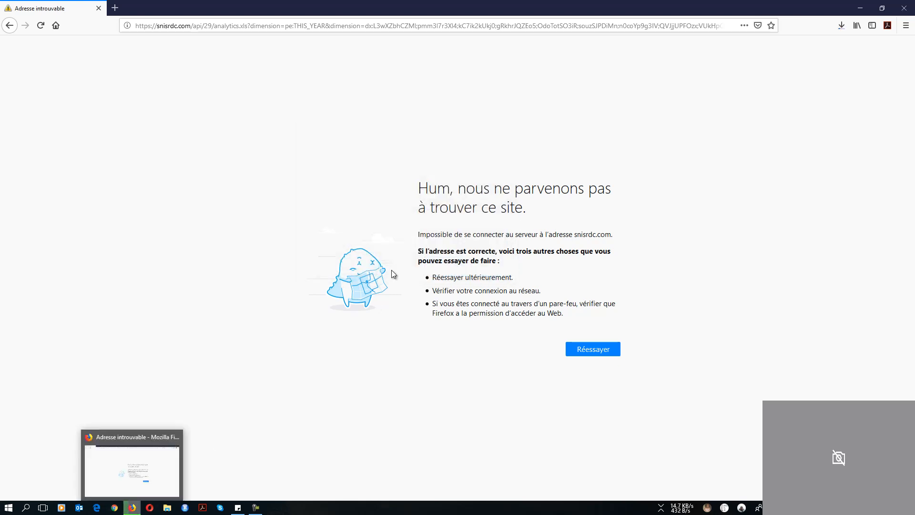
{"action": "left_click", "coordinate": [843, 26]}
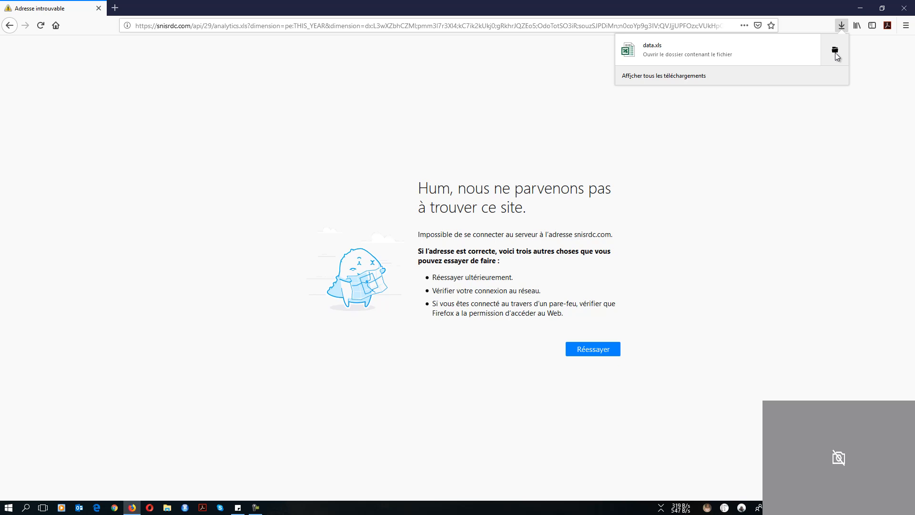
Go to data.xls in the Downloads folder and open it in Excel
{"action": "left_click", "coordinate": [834, 52]}
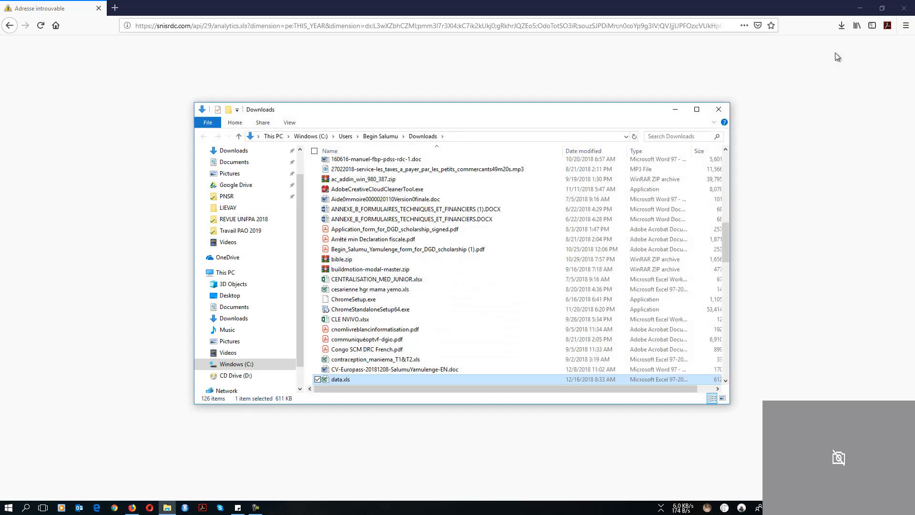
{"action": "scroll", "coordinate": [433, 289], "scroll_direction": "down", "scroll_amount": 3}
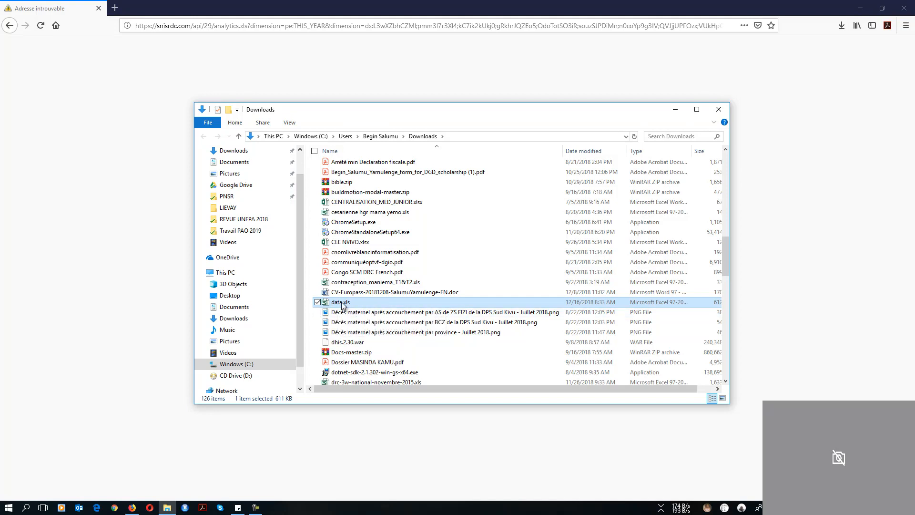
{"action": "double_click", "coordinate": [342, 303]}
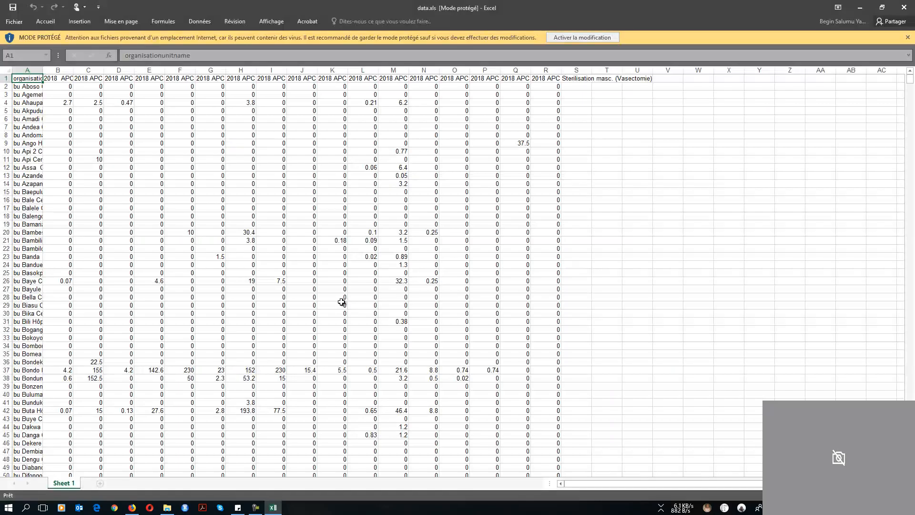
Enable editing in data.xls, widen column A for full facility names, and scroll the sheet
{"action": "left_click", "coordinate": [564, 41]}
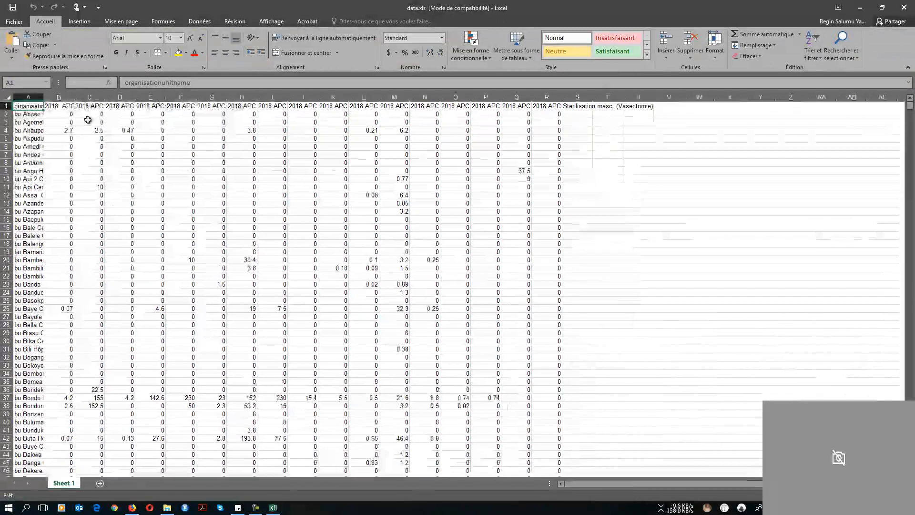
{"action": "left_click_drag", "start_coordinate": [41, 98], "coordinate": [163, 97]}
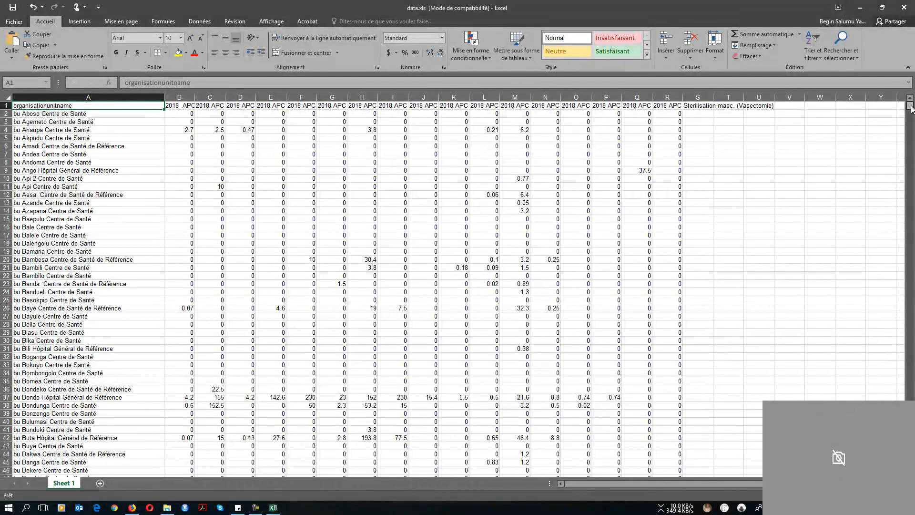
{"action": "left_click_drag", "start_coordinate": [910, 108], "coordinate": [911, 111]}
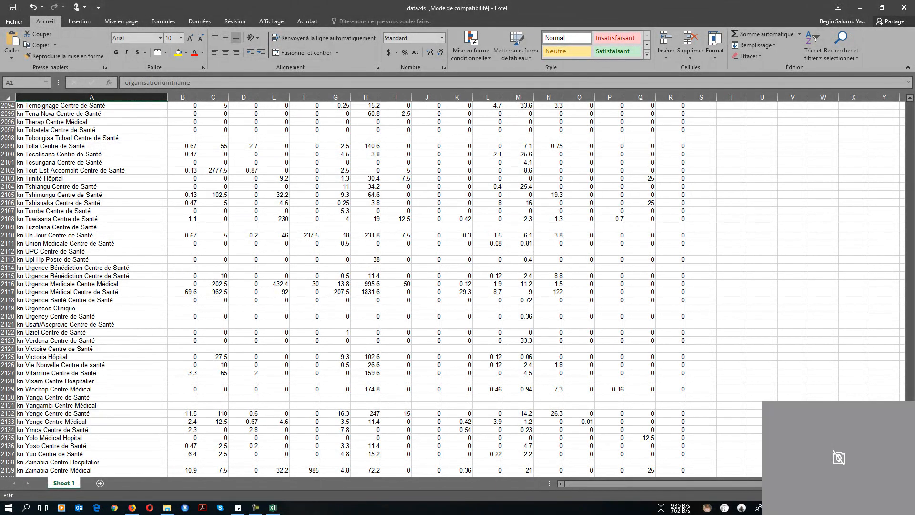
{"action": "left_click_drag", "start_coordinate": [909, 465], "coordinate": [909, 101]}
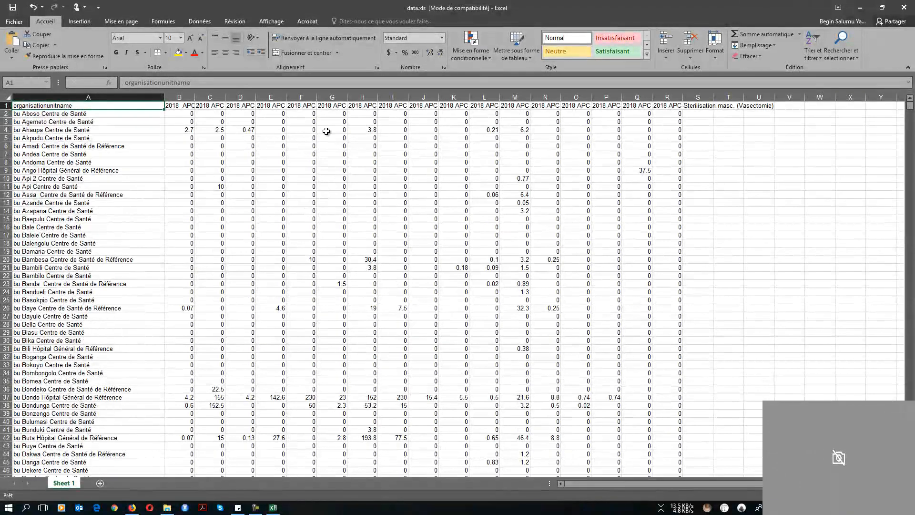
Check the B1–D1 indicator headers, make row 1 much taller, and select headers B1:R1
{"action": "left_click", "coordinate": [185, 105]}
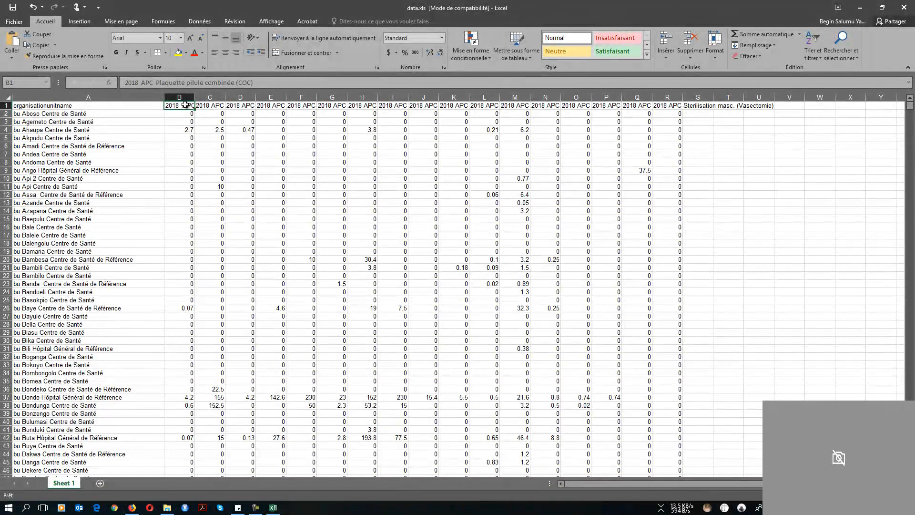
{"action": "left_click", "coordinate": [205, 106]}
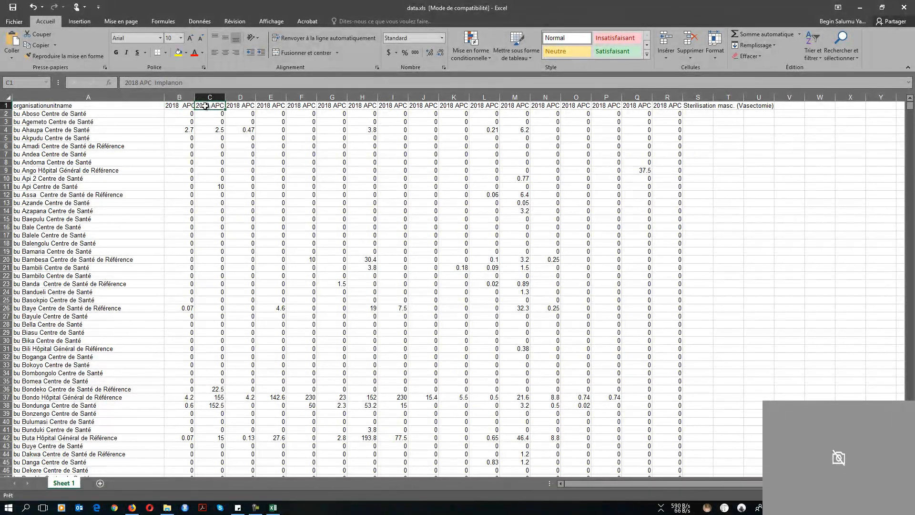
{"action": "left_click", "coordinate": [251, 106]}
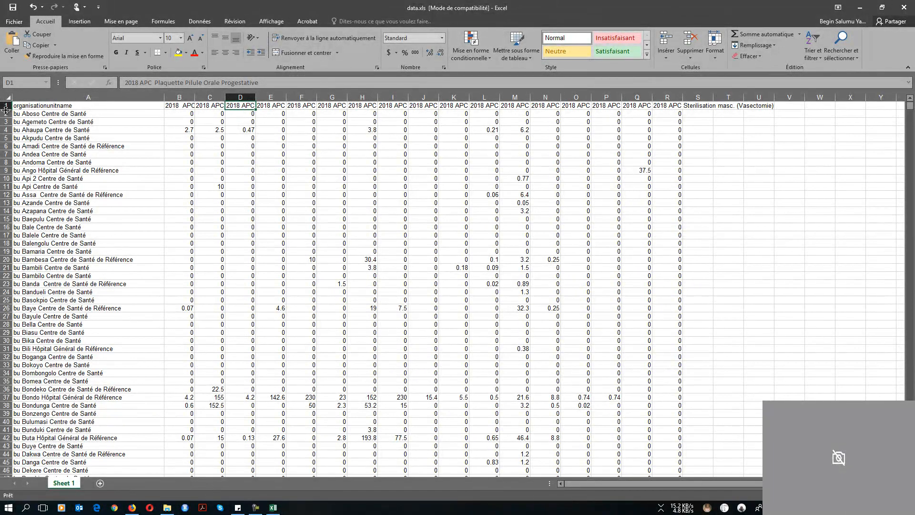
{"action": "left_click", "coordinate": [187, 106]}
{"action": "left_click_drag", "start_coordinate": [179, 106], "coordinate": [408, 105]}
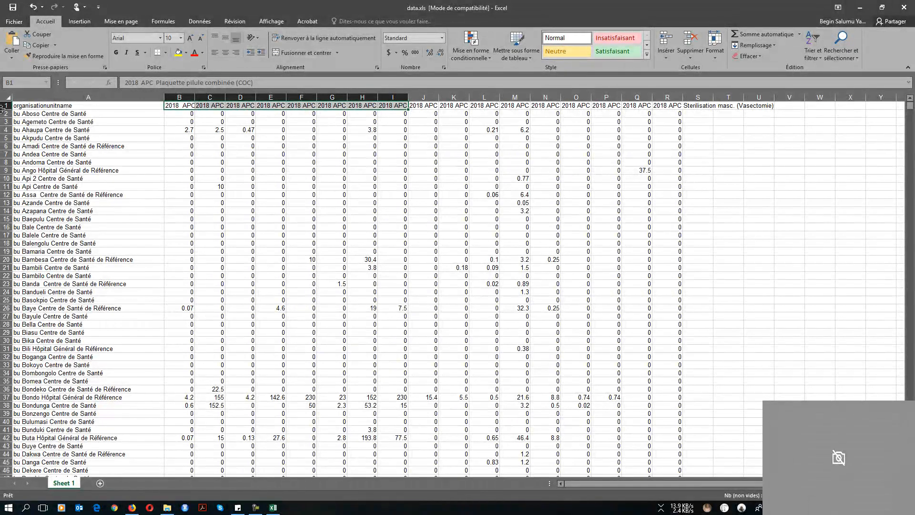
{"action": "left_click_drag", "start_coordinate": [4, 109], "coordinate": [5, 160]}
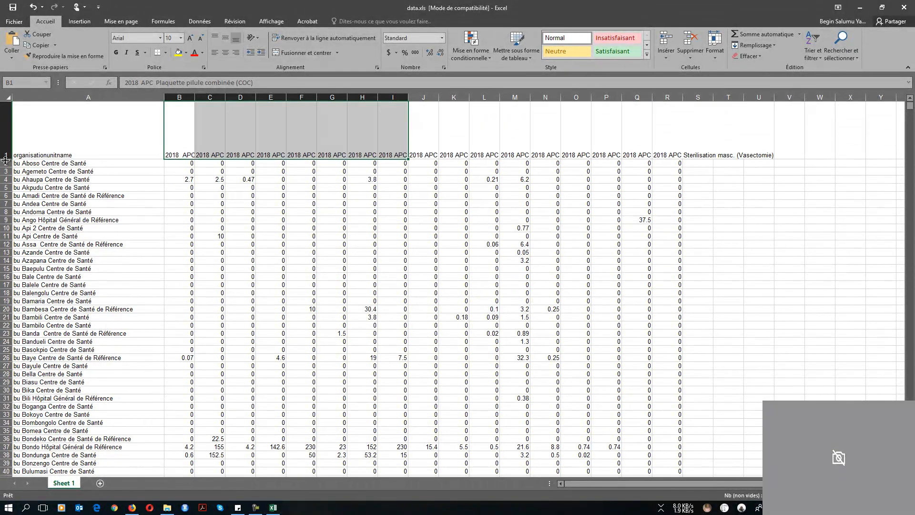
{"action": "left_click_drag", "start_coordinate": [175, 128], "coordinate": [667, 127]}
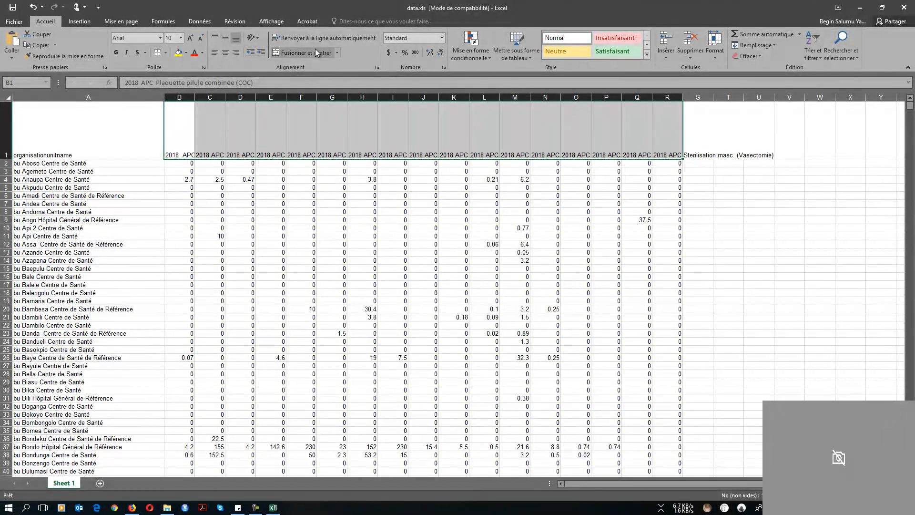
Rotate the row 1 indicator headers to read upward and auto-fit columns B through I
{"action": "left_click", "coordinate": [258, 38]}
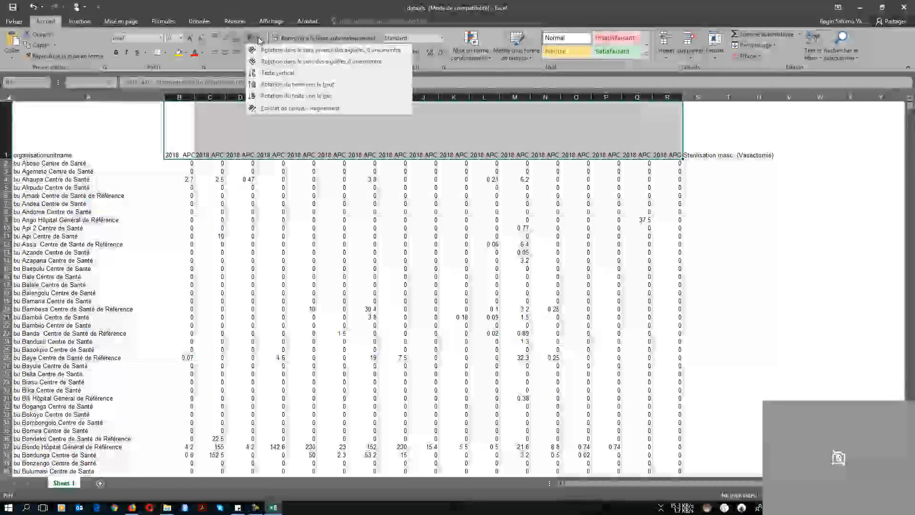
{"action": "left_click", "coordinate": [272, 85]}
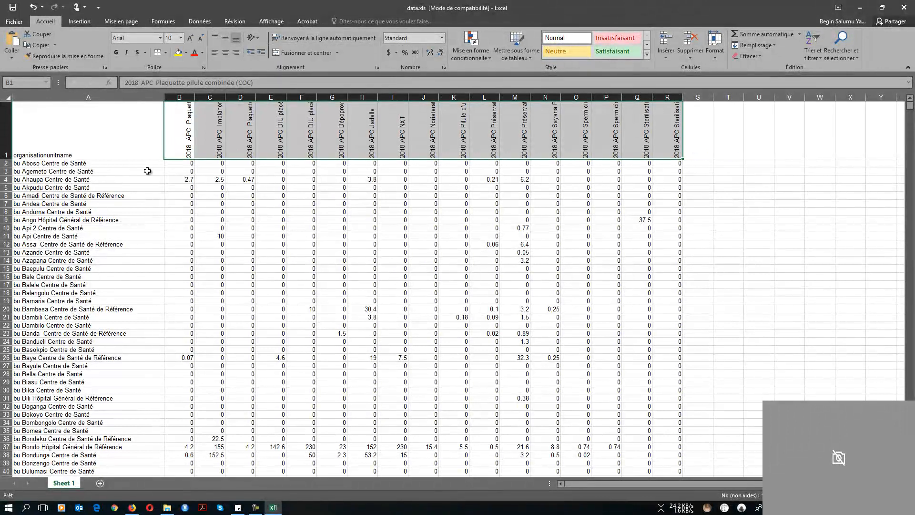
{"action": "double_click", "coordinate": [195, 97]}
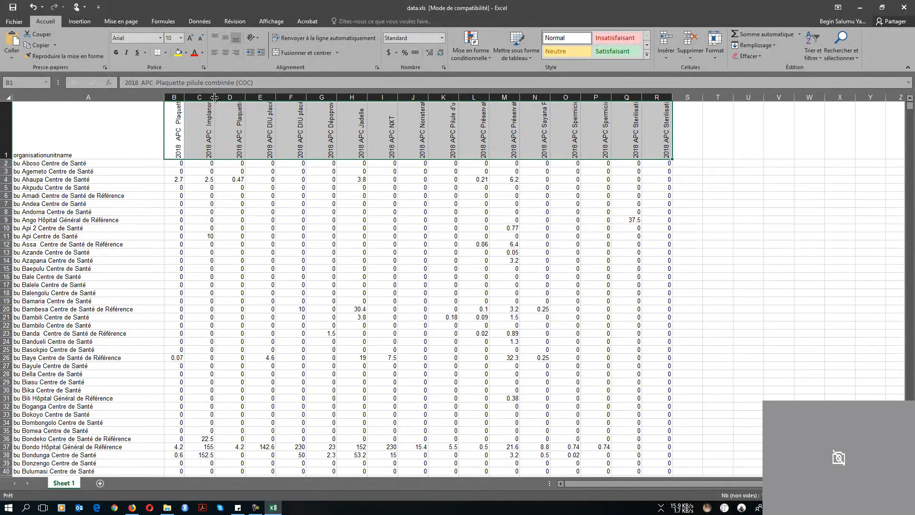
{"action": "double_click", "coordinate": [217, 97]}
{"action": "double_click", "coordinate": [237, 97]}
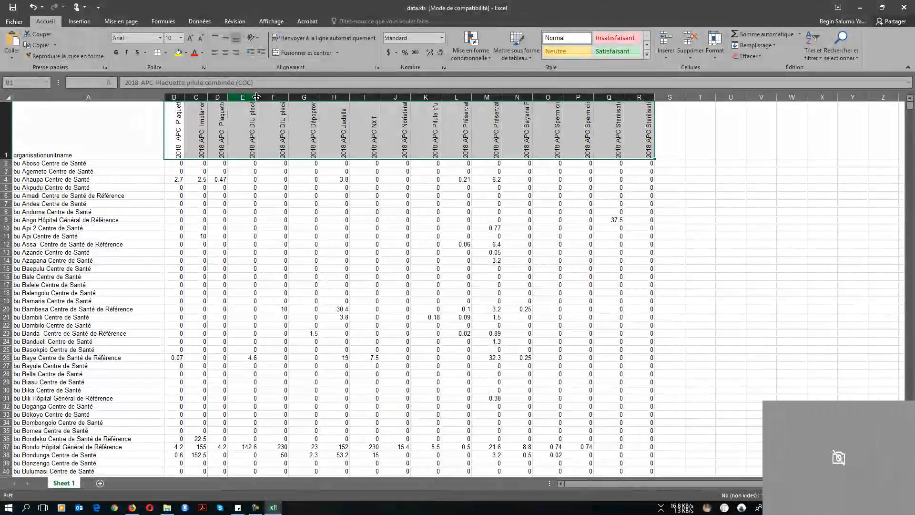
{"action": "double_click", "coordinate": [257, 97]}
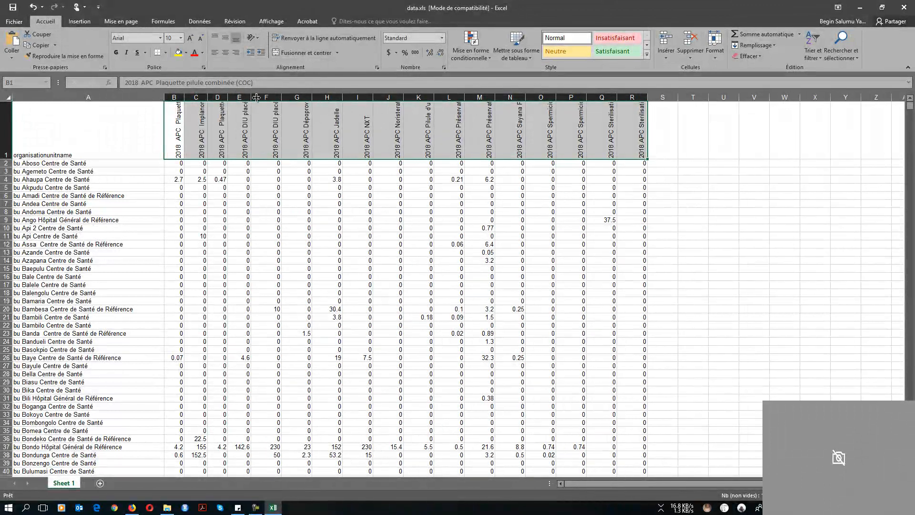
{"action": "double_click", "coordinate": [282, 97]}
{"action": "double_click", "coordinate": [306, 97]}
{"action": "double_click", "coordinate": [327, 97]}
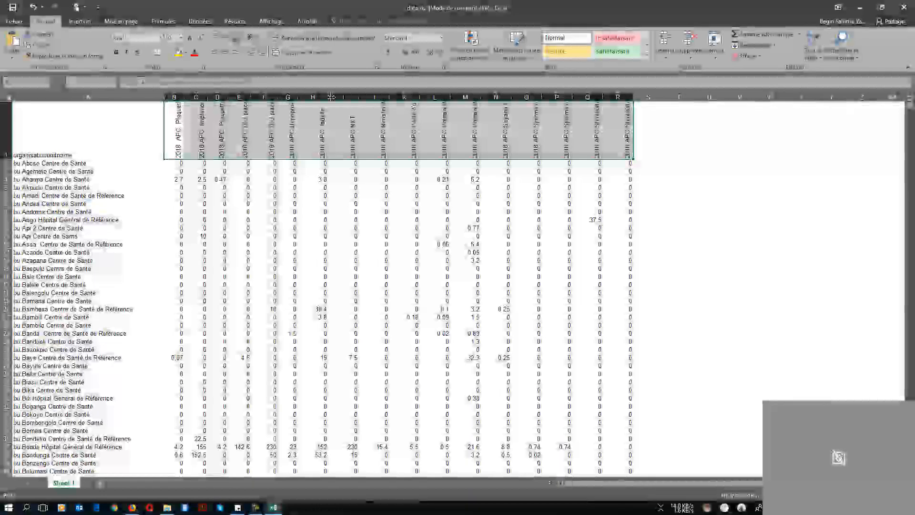
{"action": "double_click", "coordinate": [351, 97]}
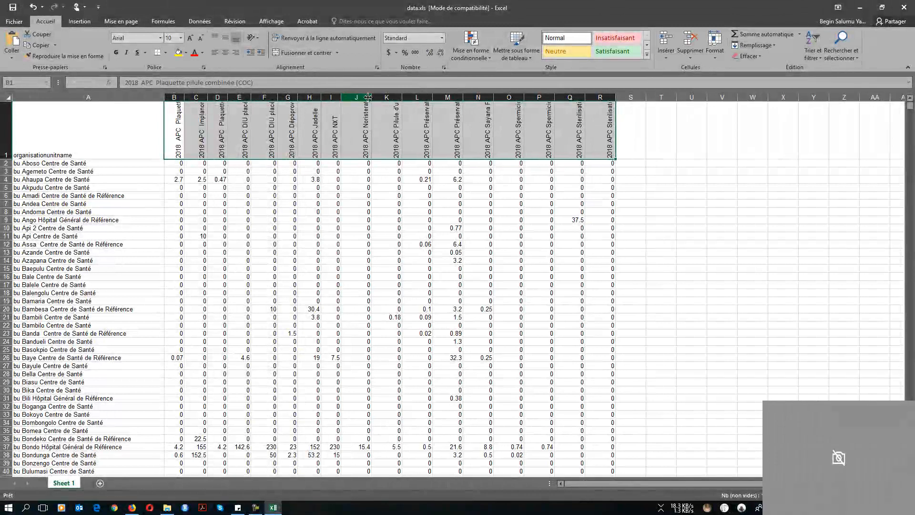
Auto-fit columns J through R to their values
{"action": "double_click", "coordinate": [371, 97]}
{"action": "double_click", "coordinate": [388, 97]}
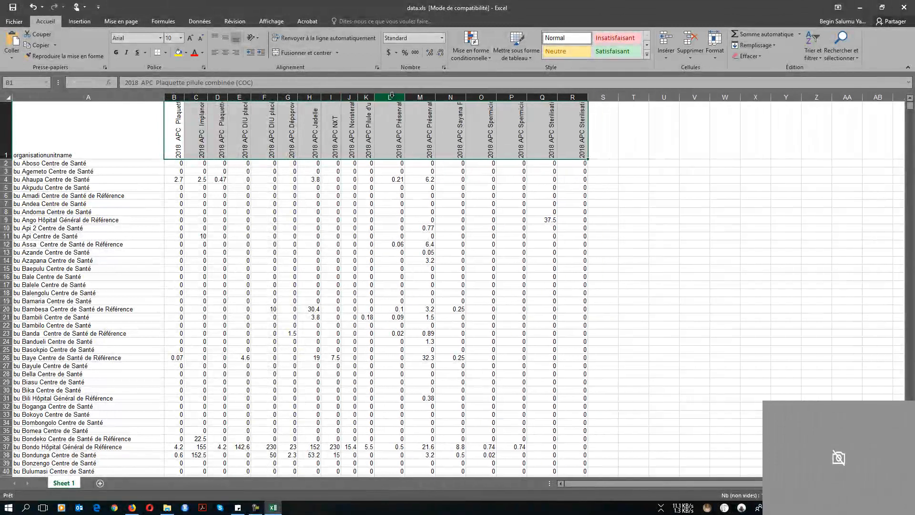
{"action": "double_click", "coordinate": [404, 97]}
{"action": "double_click", "coordinate": [424, 97]}
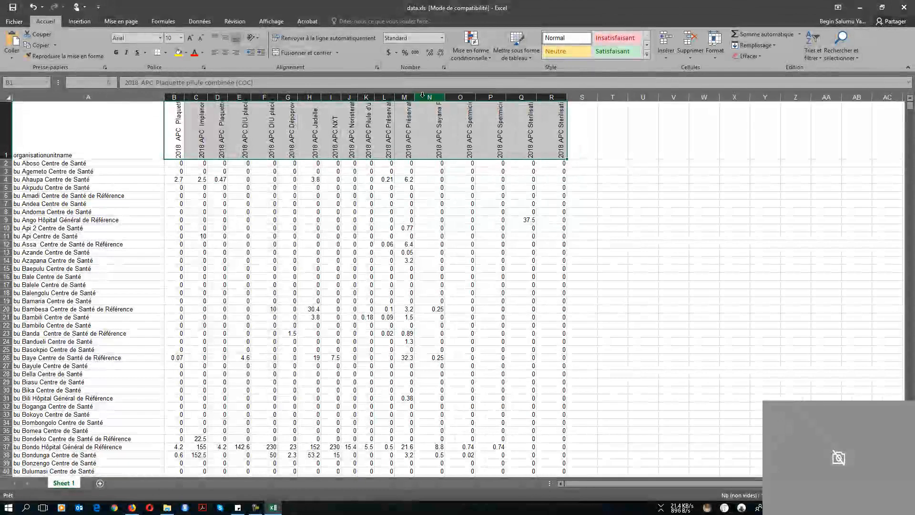
{"action": "double_click", "coordinate": [443, 97]}
{"action": "double_click", "coordinate": [464, 97]}
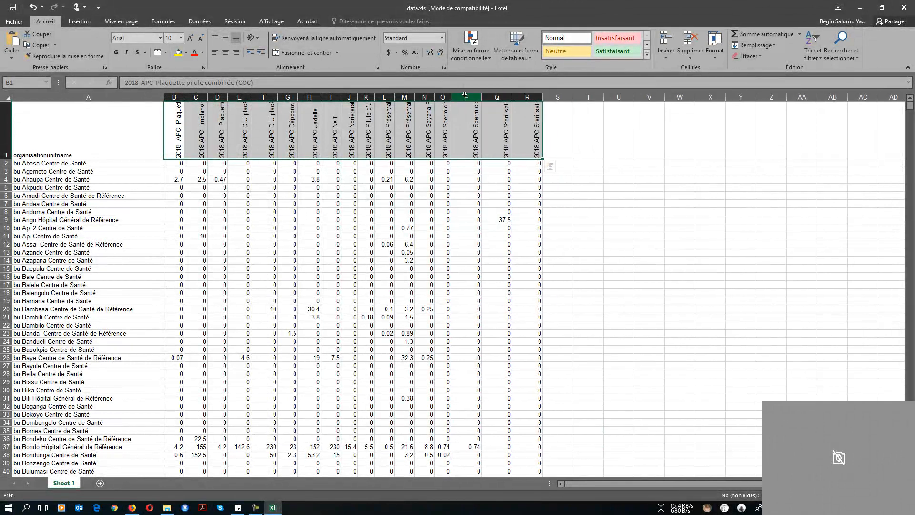
{"action": "double_click", "coordinate": [481, 97]}
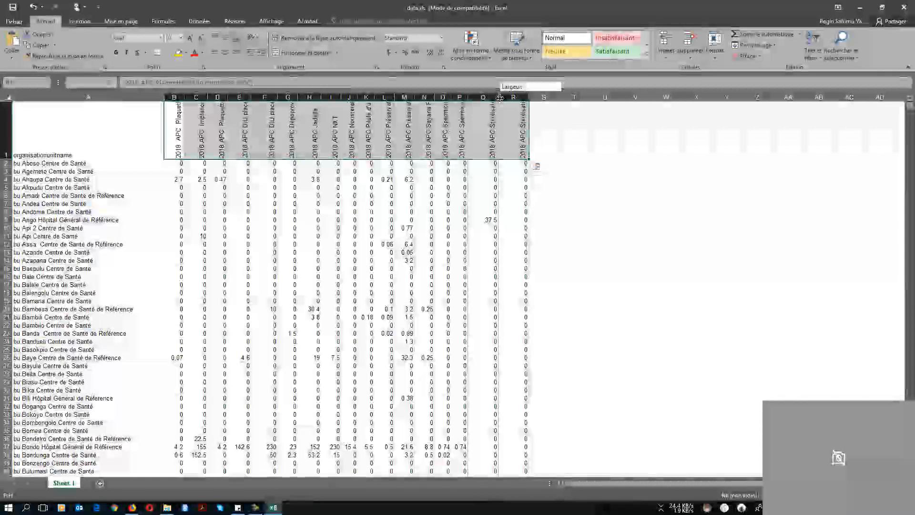
{"action": "double_click", "coordinate": [500, 97]}
{"action": "double_click", "coordinate": [517, 97]}
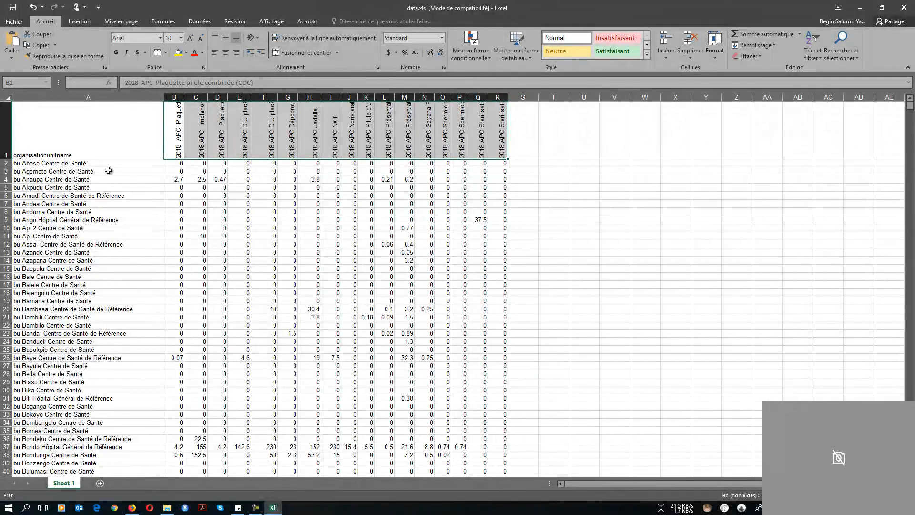
Heighten row 1 so the rotated 2018 APC indicator names show in full
{"action": "left_click_drag", "start_coordinate": [8, 158], "coordinate": [7, 231]}
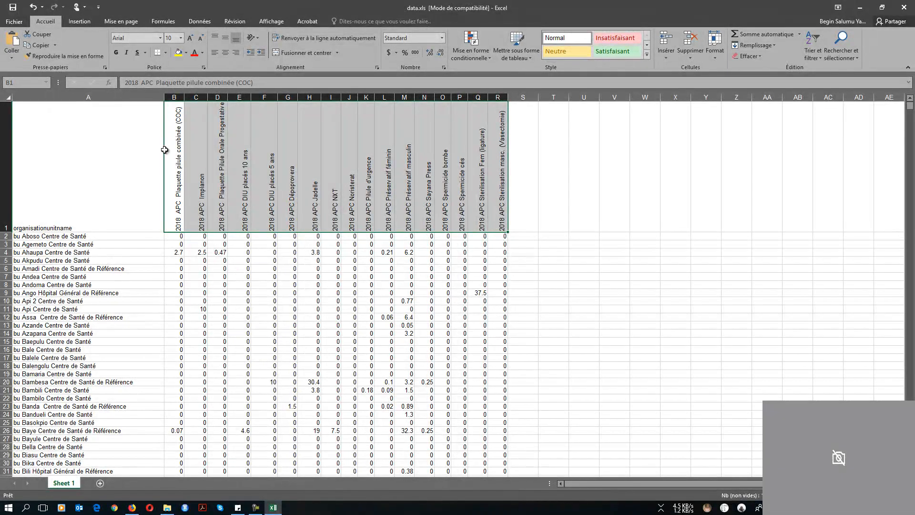
{"action": "left_click", "coordinate": [268, 199]}
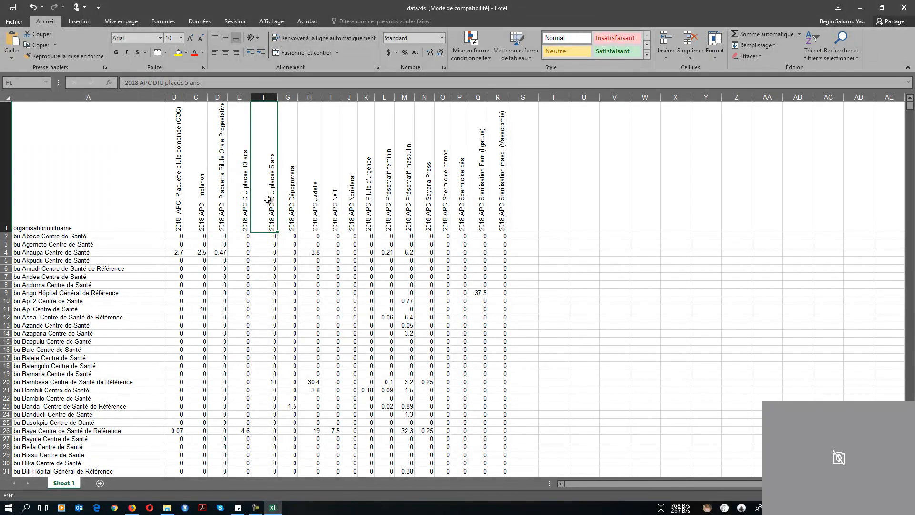
{"action": "left_click", "coordinate": [73, 236]}
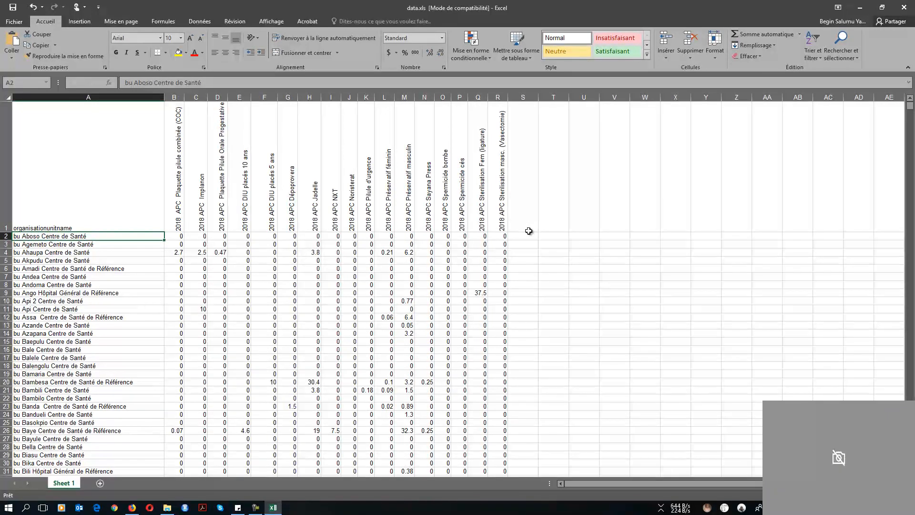
{"action": "left_click", "coordinate": [527, 235]}
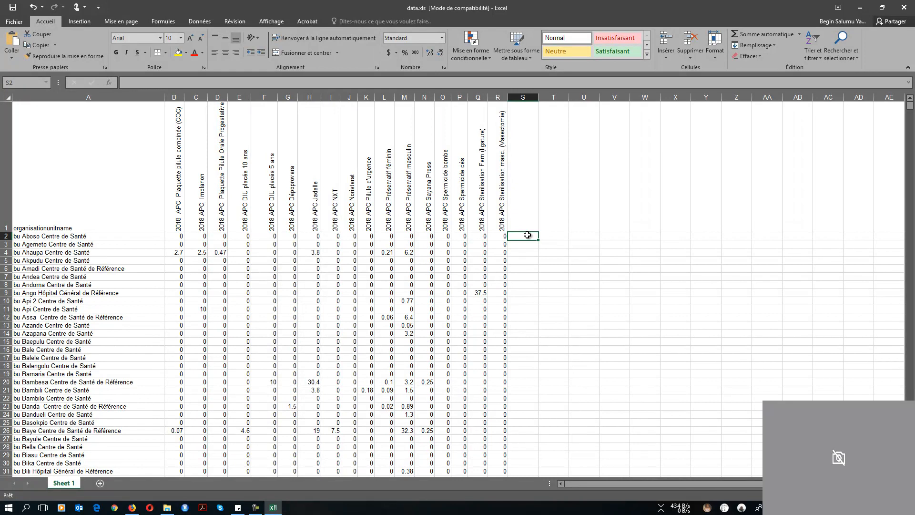
{"action": "left_click", "coordinate": [528, 207]}
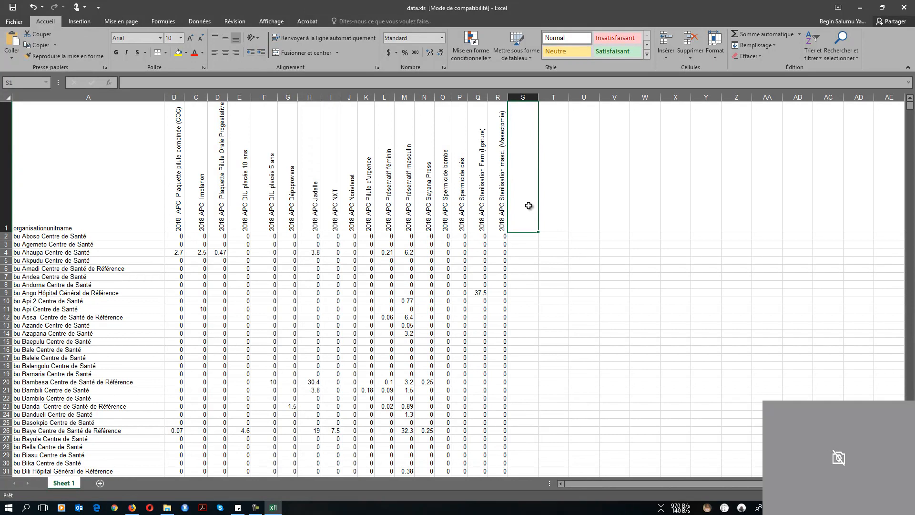
{"action": "left_click", "coordinate": [526, 238]}
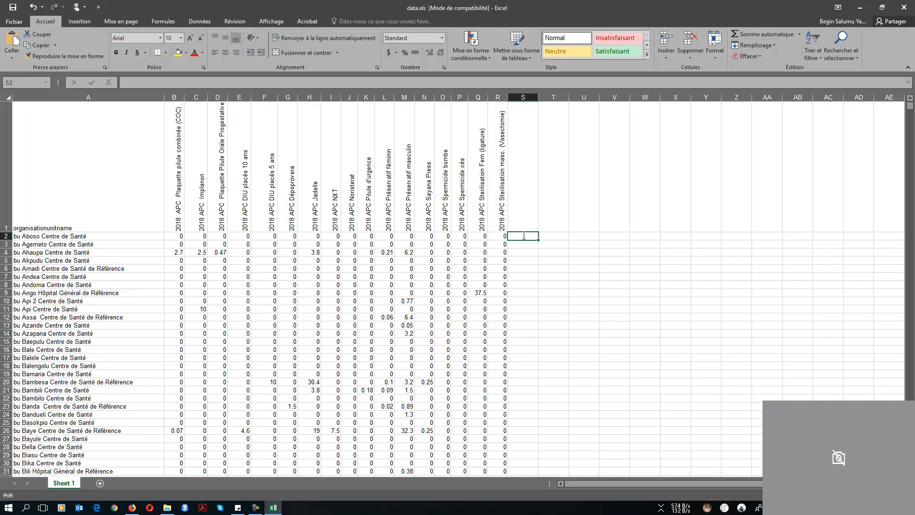
Enter =NB.SI.ENS(B2:R2;">0") in S2 to count the first facility's positive indicators
{"action": "type", "text": "="}
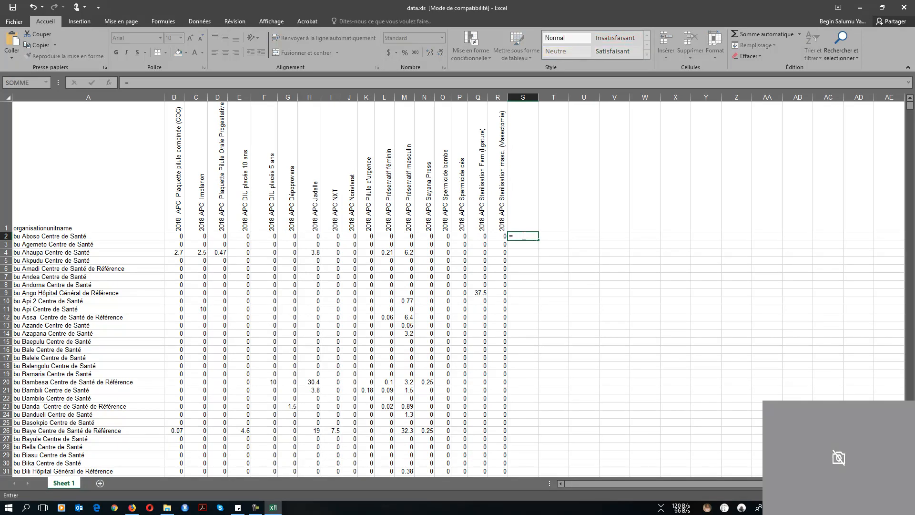
{"action": "type", "text": "nb"}
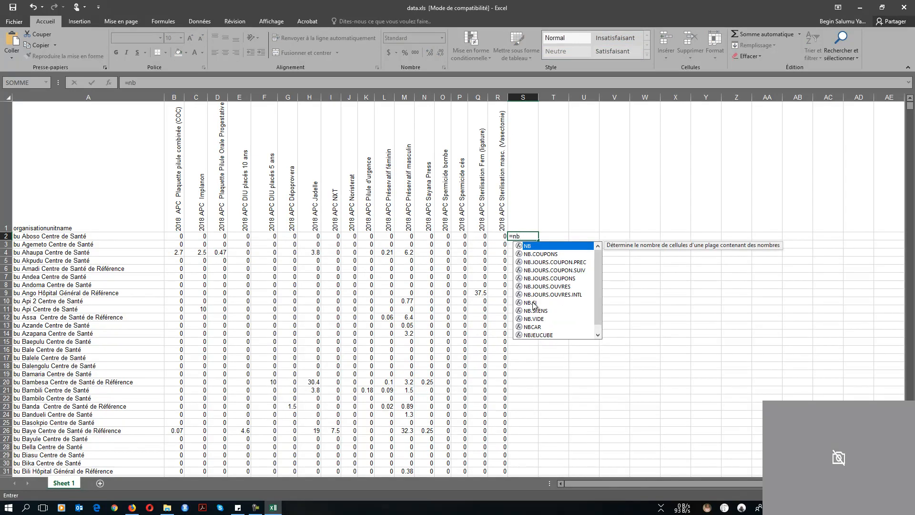
{"action": "key", "text": "Down"}
{"action": "key", "text": "Down"}
{"action": "key", "text": "Down"}
{"action": "key", "text": "Down"}
{"action": "key", "text": "Down"}
{"action": "key", "text": "Down"}
{"action": "key", "text": "Down"}
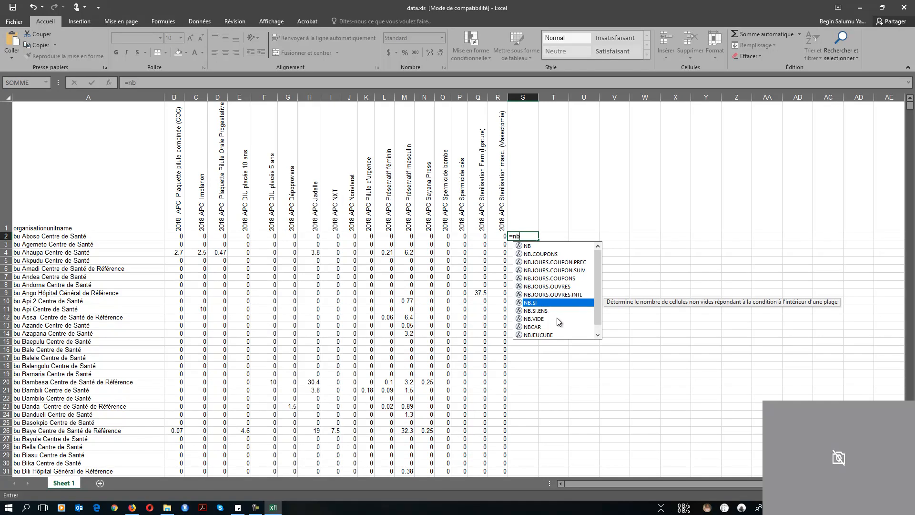
{"action": "key", "text": "Down"}
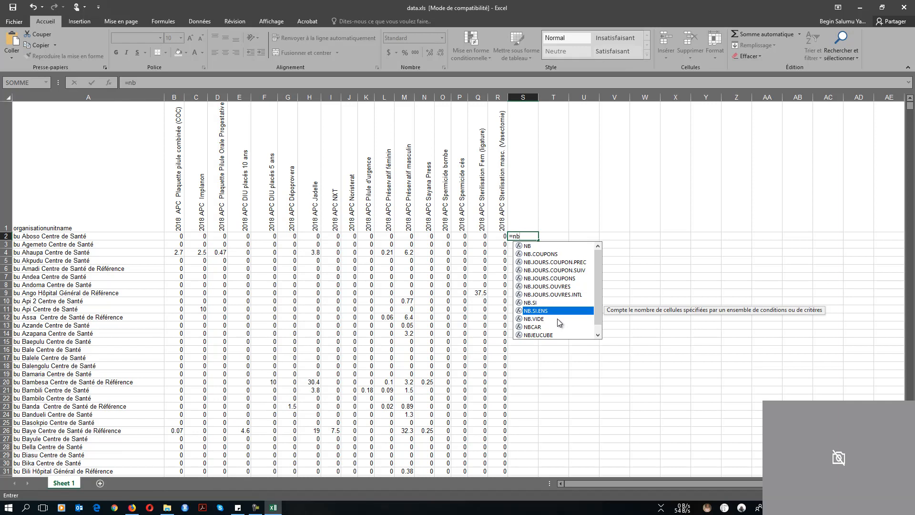
{"action": "key", "text": "Tab"}
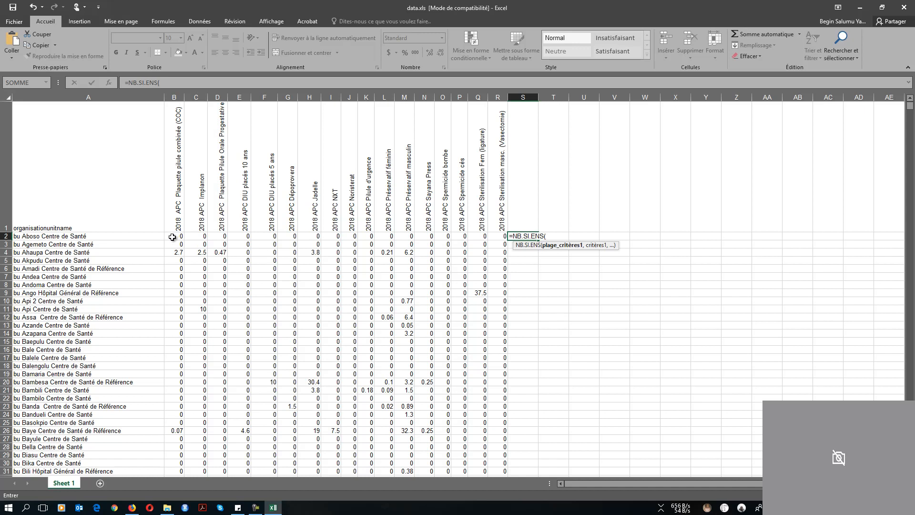
{"action": "left_click_drag", "start_coordinate": [172, 237], "coordinate": [498, 236]}
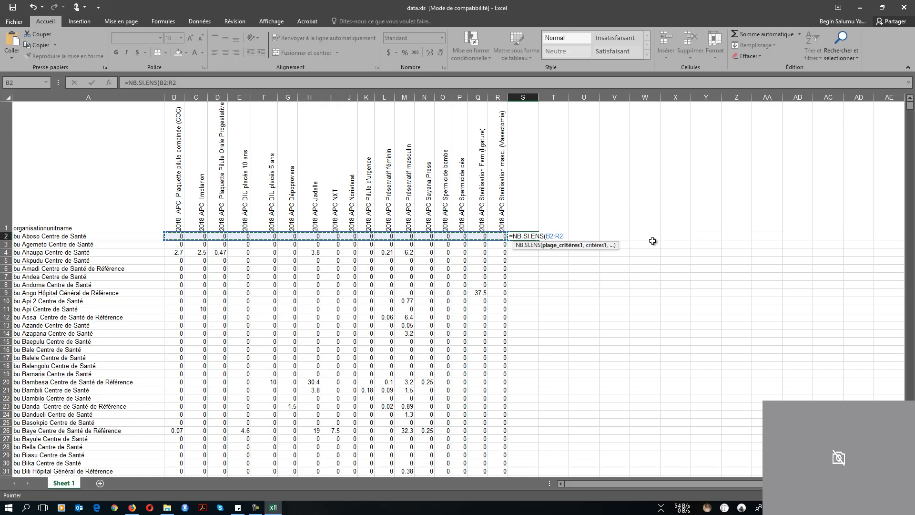
{"action": "type", "text": ","}
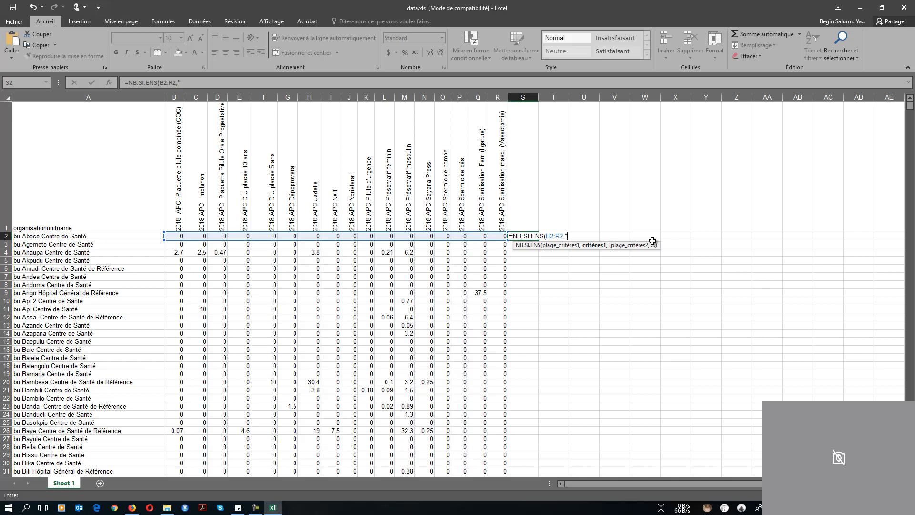
{"action": "type", "text": ">0\")"}
{"action": "key", "text": "Return"}
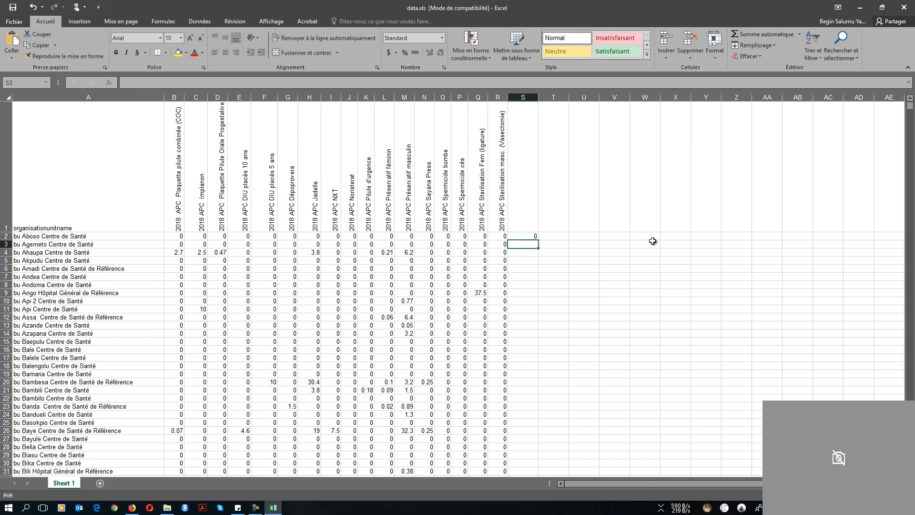
Fill the S2 count formula down column S to row 2139, then scroll back to the top
{"action": "left_click", "coordinate": [534, 237]}
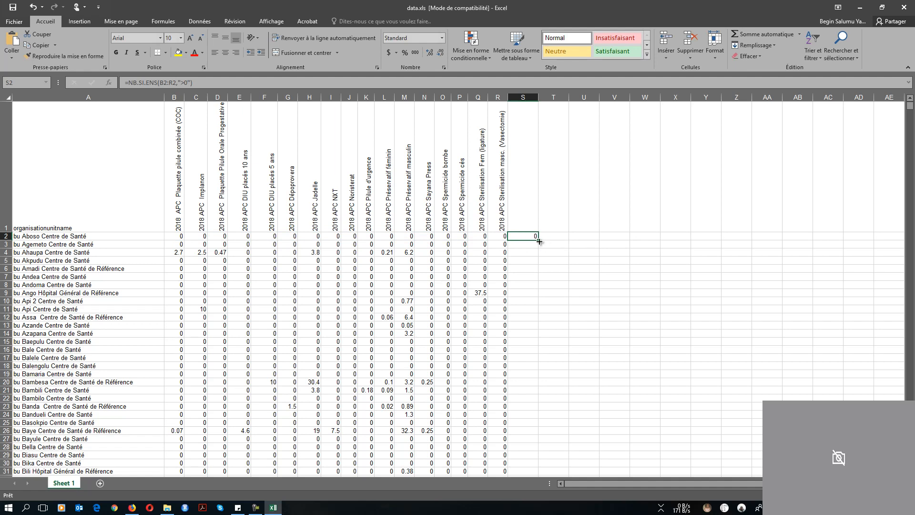
{"action": "left_click_drag", "start_coordinate": [538, 241], "coordinate": [519, 335]}
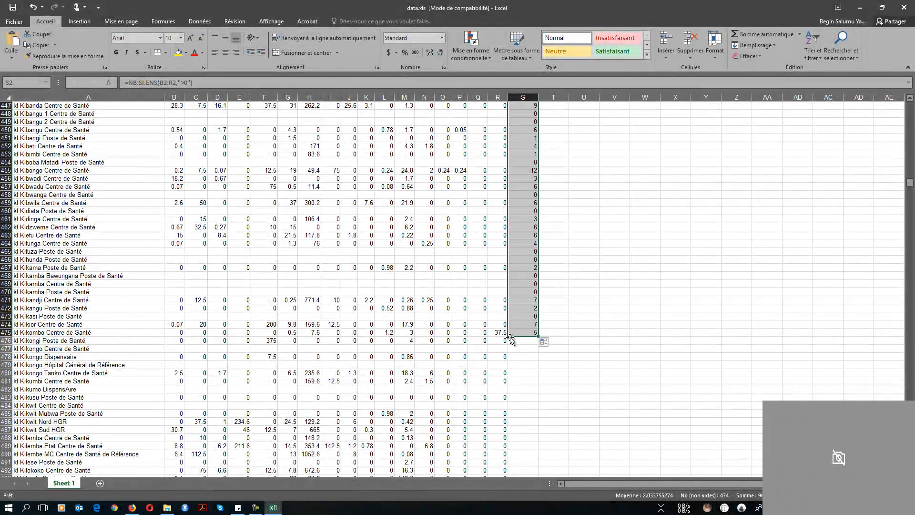
{"action": "left_click_drag", "start_coordinate": [538, 337], "coordinate": [533, 461]}
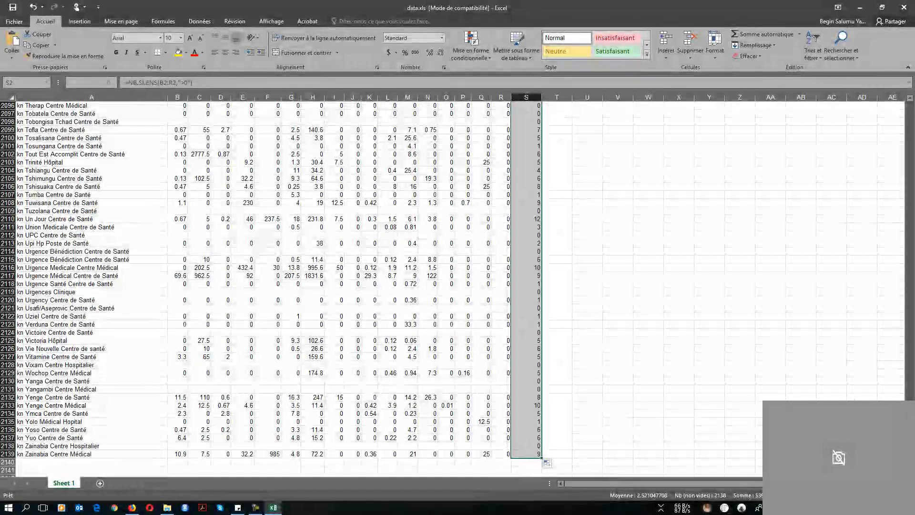
{"action": "left_click_drag", "start_coordinate": [909, 464], "coordinate": [909, 101]}
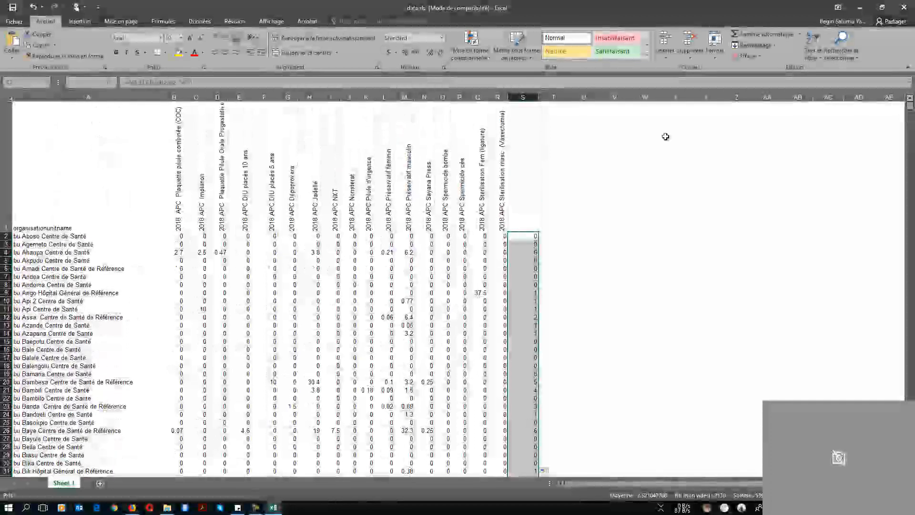
{"action": "left_click", "coordinate": [520, 244]}
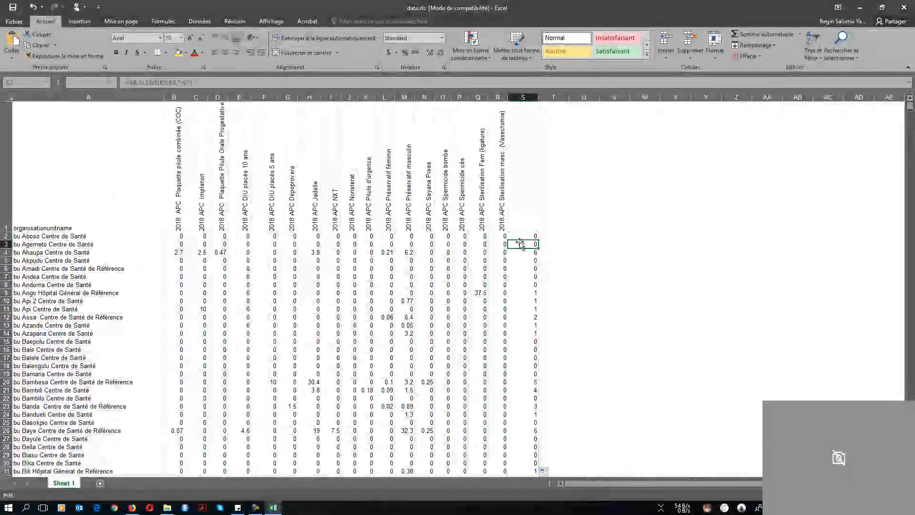
{"action": "left_click", "coordinate": [532, 235]}
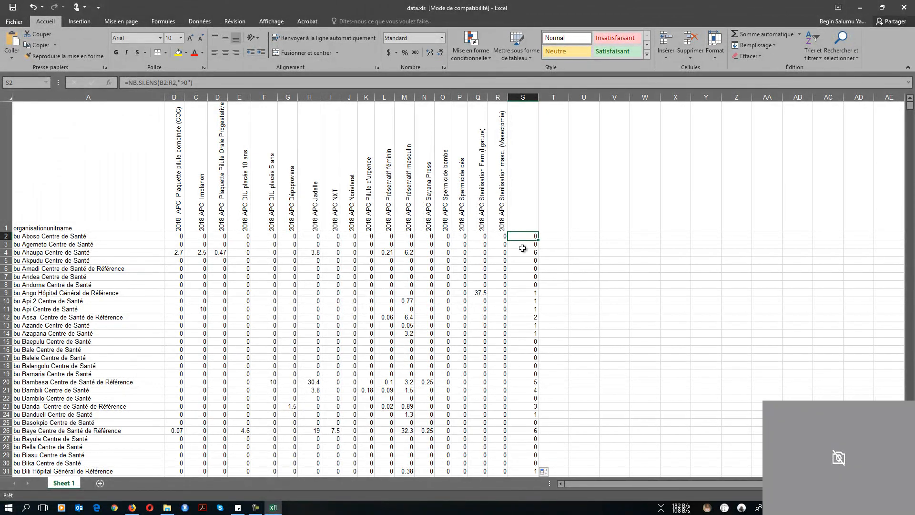
{"action": "left_click", "coordinate": [523, 245]}
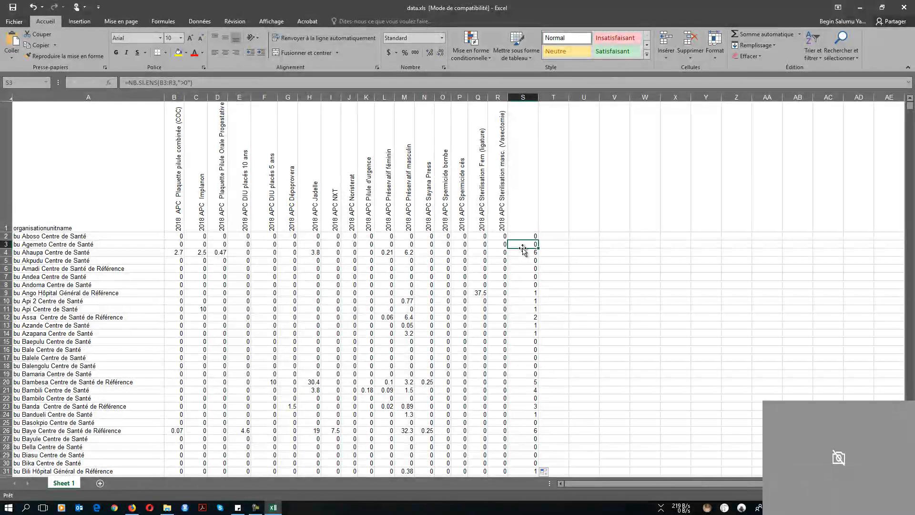
{"action": "key", "text": "Down"}
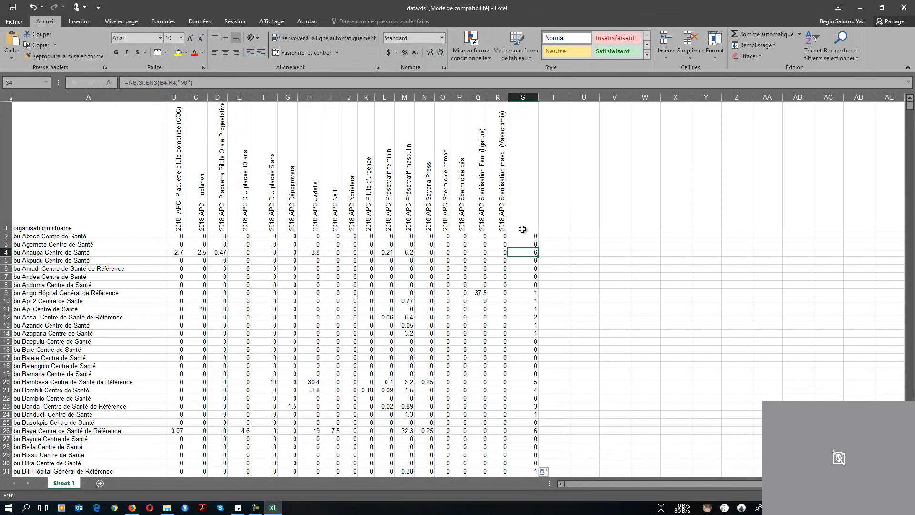
{"action": "left_click", "coordinate": [113, 198]}
{"action": "left_click_drag", "start_coordinate": [382, 179], "coordinate": [523, 189]}
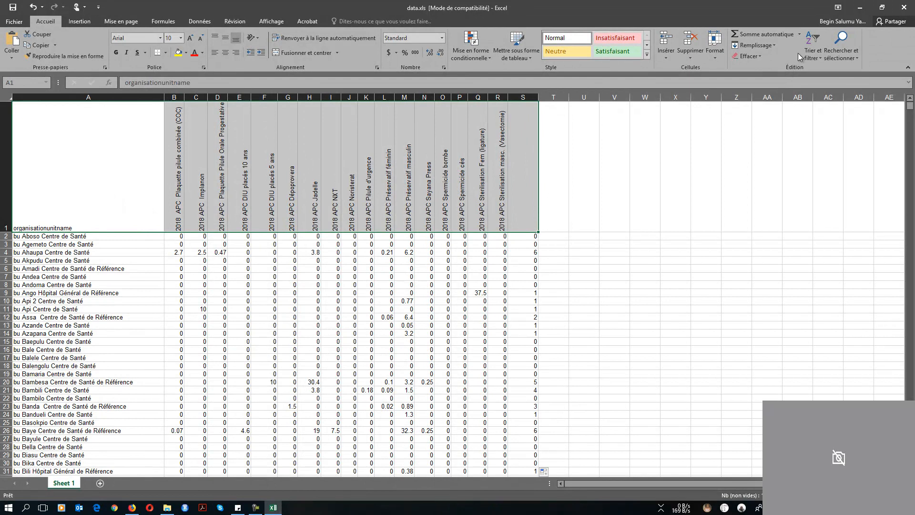
Turn on header-row filters and sort facilities by the column S count, largest first
{"action": "left_click", "coordinate": [810, 52]}
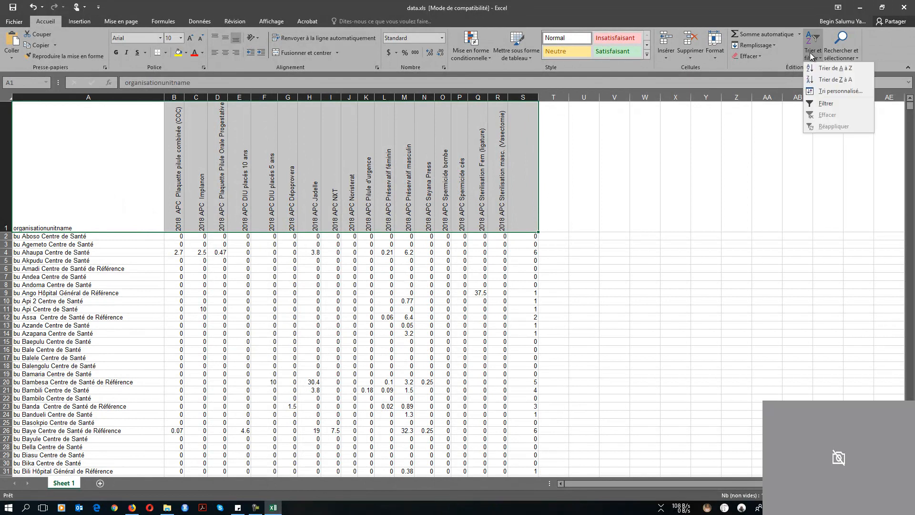
{"action": "left_click", "coordinate": [828, 106]}
{"action": "left_click", "coordinate": [517, 217]}
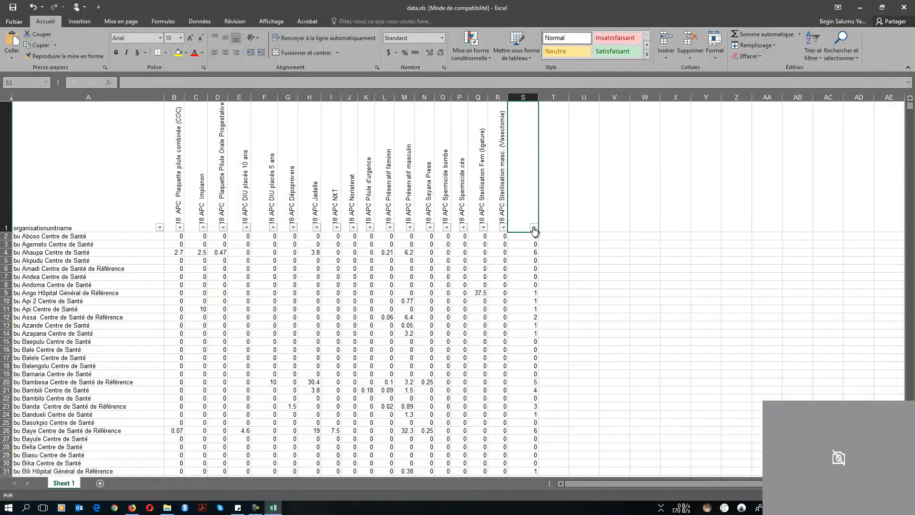
{"action": "left_click", "coordinate": [533, 229]}
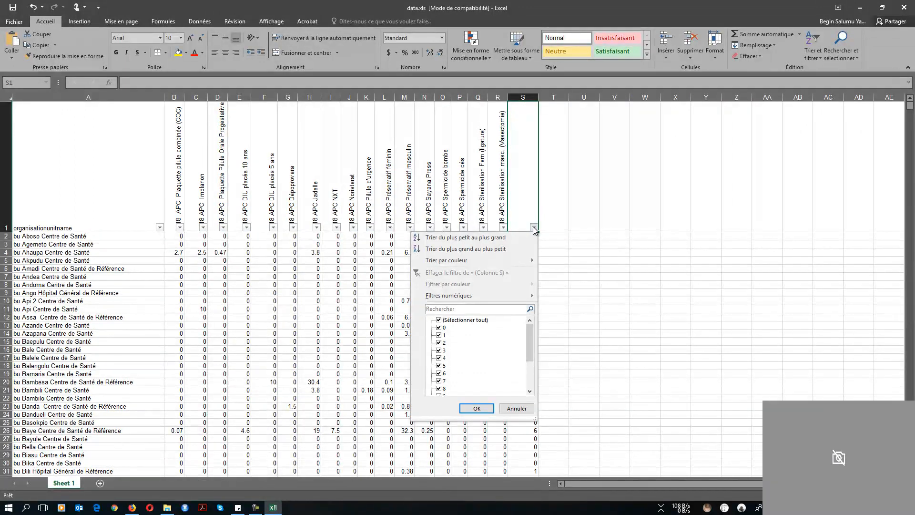
{"action": "left_click", "coordinate": [476, 249]}
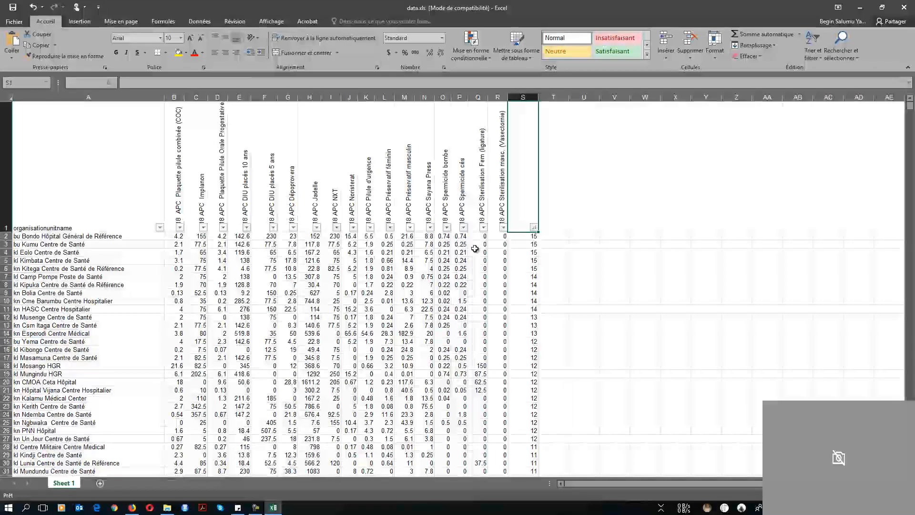
{"action": "left_click_drag", "start_coordinate": [4, 235], "coordinate": [16, 495]}
Extend the row selection from row 2 down to row 798, the last count of 3
{"action": "scroll", "coordinate": [365, 251], "scroll_direction": "down", "scroll_amount": 20}
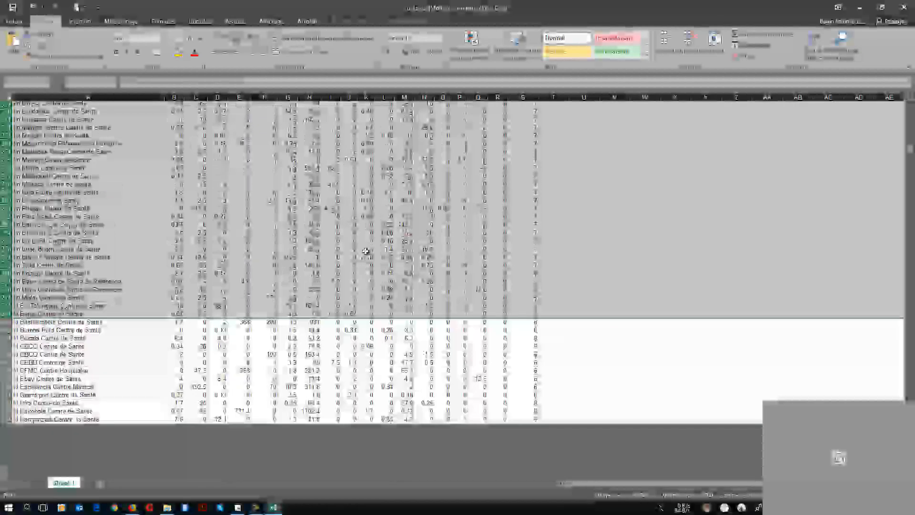
{"action": "scroll", "coordinate": [366, 251], "scroll_direction": "down", "scroll_amount": 20}
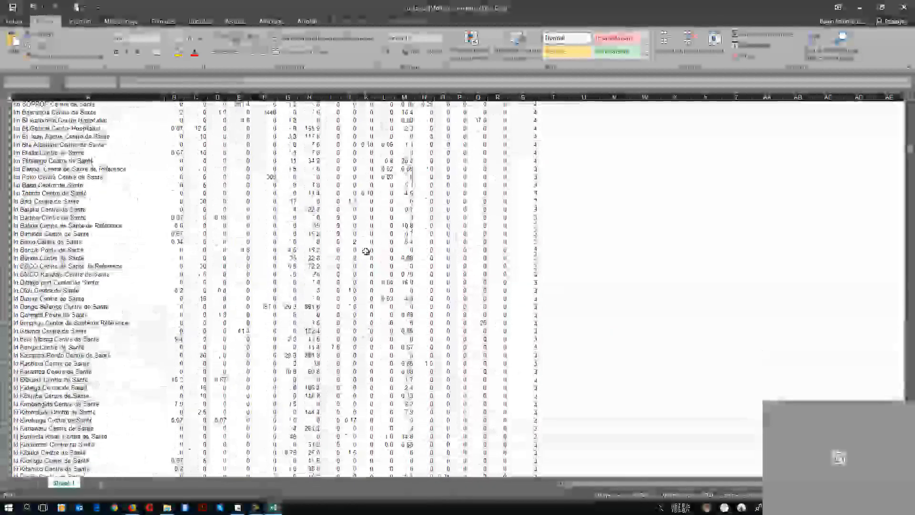
{"action": "scroll", "coordinate": [366, 251], "scroll_direction": "down", "scroll_amount": 3}
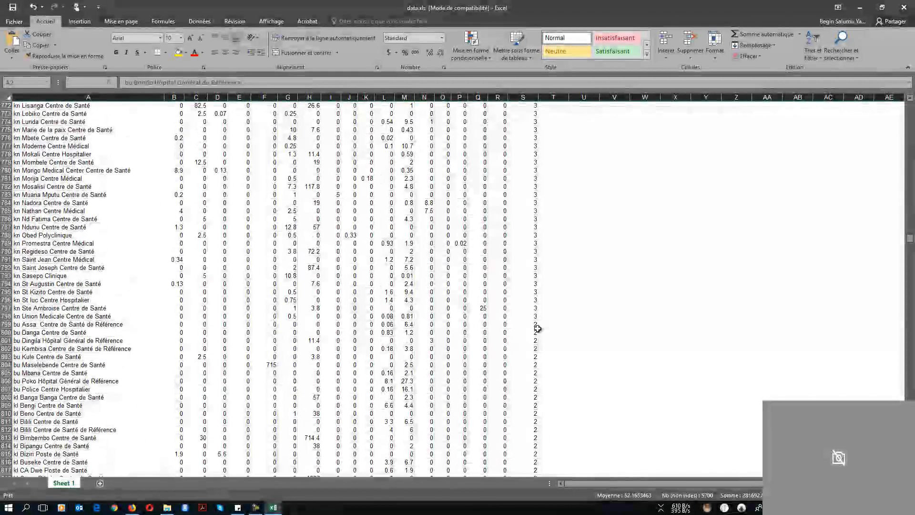
{"action": "left_click", "coordinate": [533, 317], "text": "shift"}
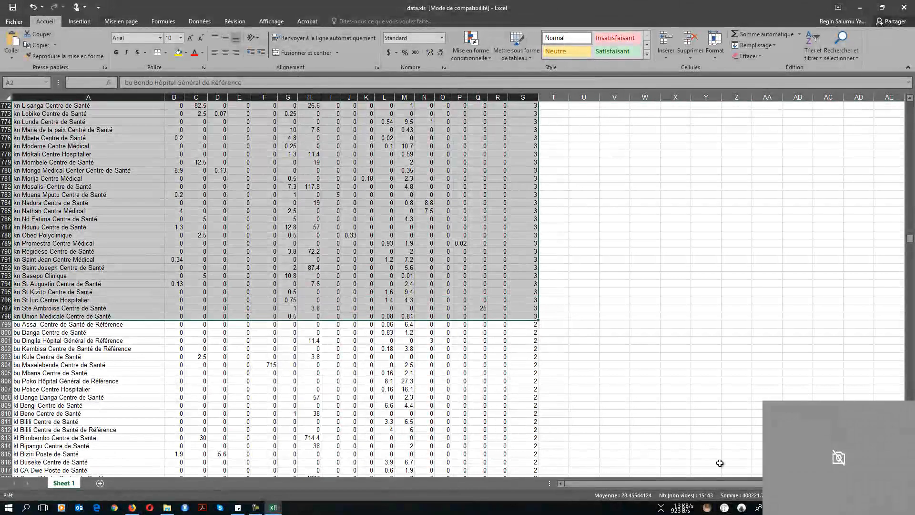
{"action": "left_click", "coordinate": [257, 507]}
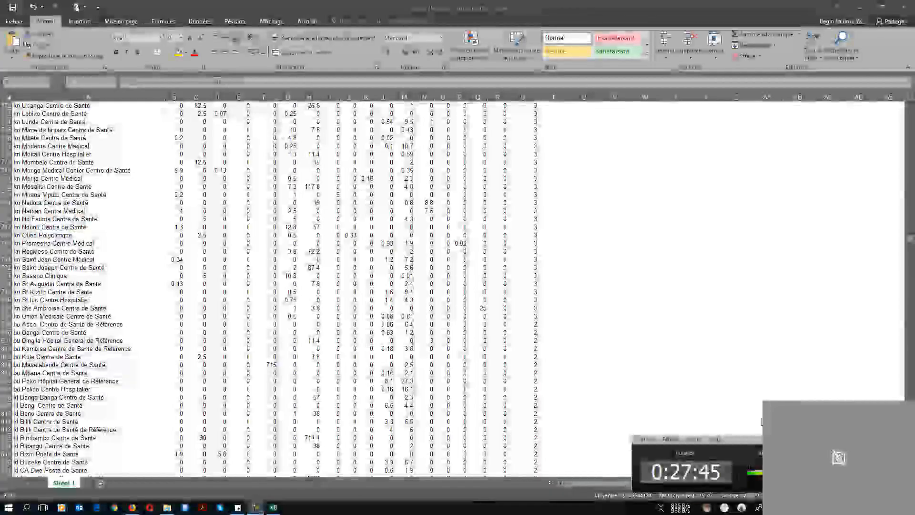
Scroll through the sorted column S counts to check where the values of 3 end
{"action": "key", "text": "alt+Tab"}
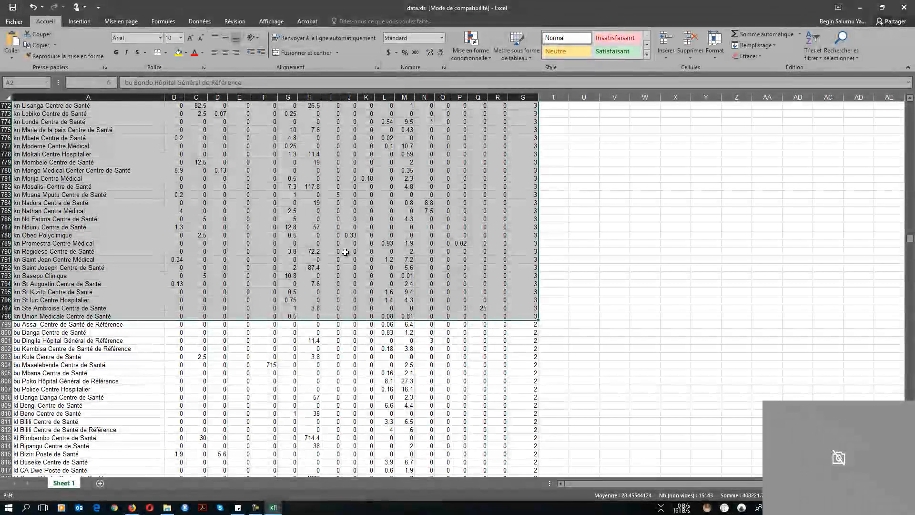
{"action": "scroll", "coordinate": [345, 252], "scroll_direction": "up", "scroll_amount": 4}
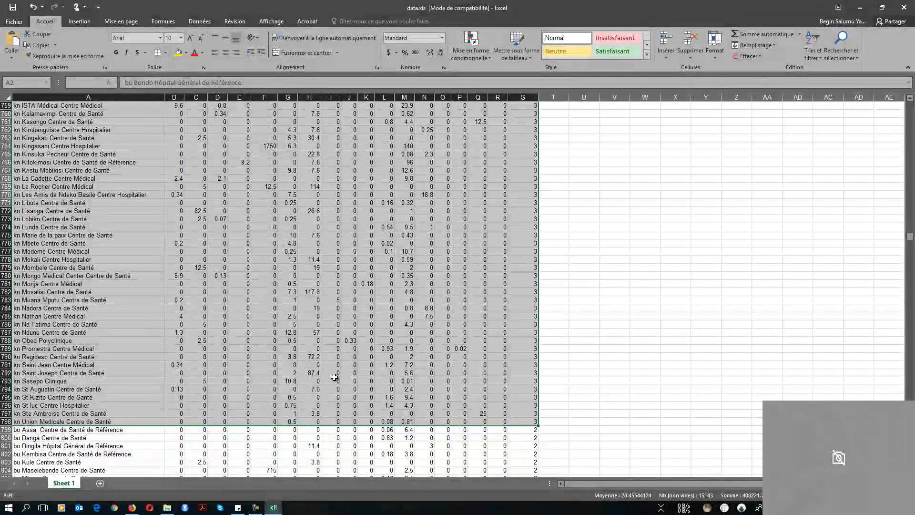
{"action": "scroll", "coordinate": [164, 318], "scroll_direction": "down", "scroll_amount": 1}
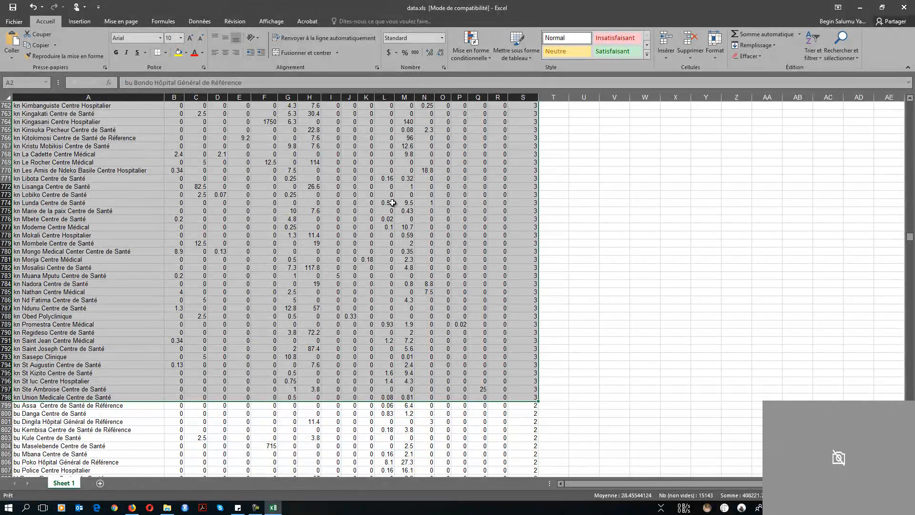
{"action": "scroll", "coordinate": [383, 218], "scroll_direction": "up", "scroll_amount": 11}
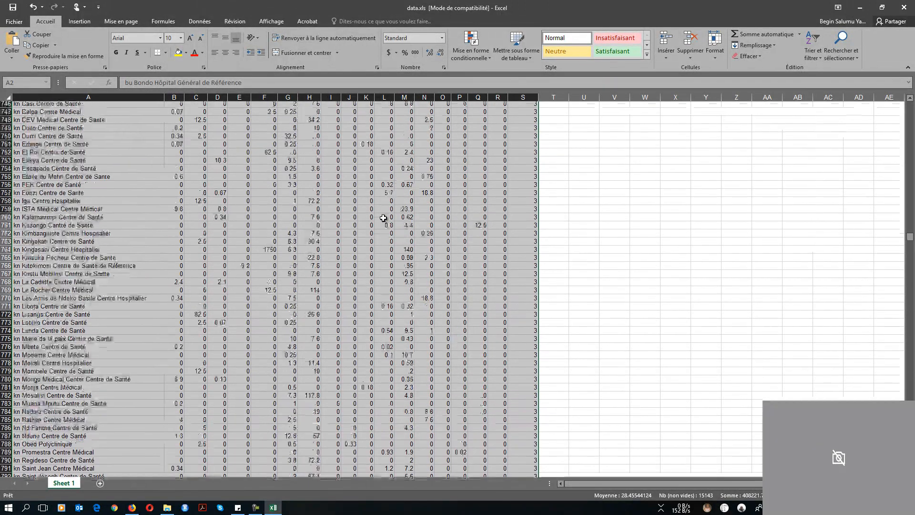
{"action": "scroll", "coordinate": [384, 217], "scroll_direction": "up", "scroll_amount": 16}
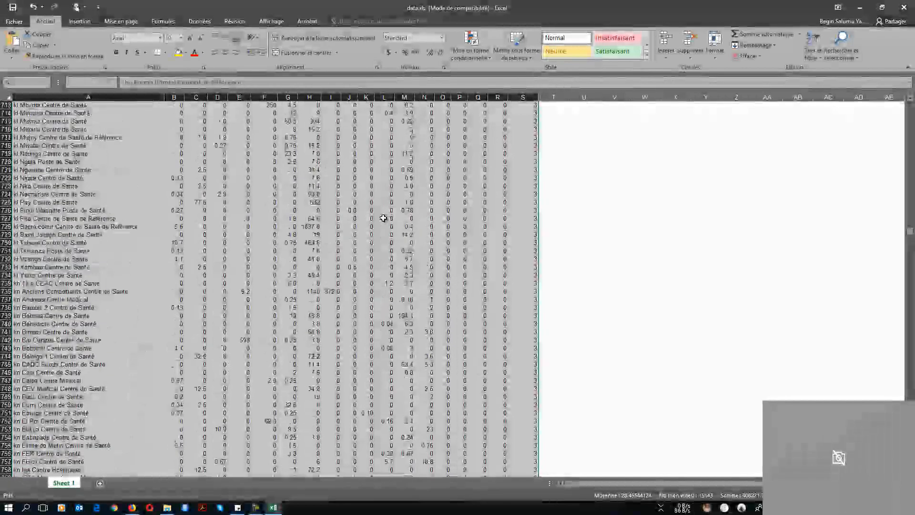
{"action": "scroll", "coordinate": [383, 217], "scroll_direction": "up", "scroll_amount": 15}
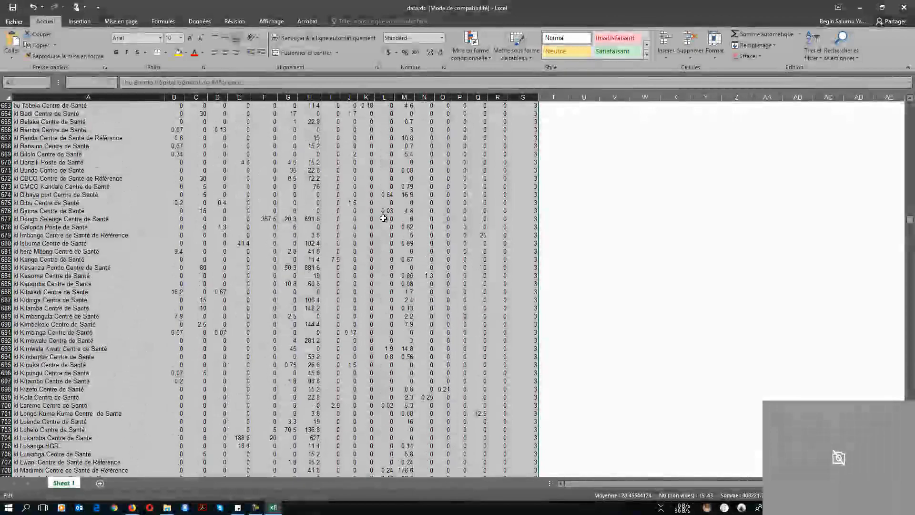
{"action": "scroll", "coordinate": [384, 217], "scroll_direction": "down", "scroll_amount": 15}
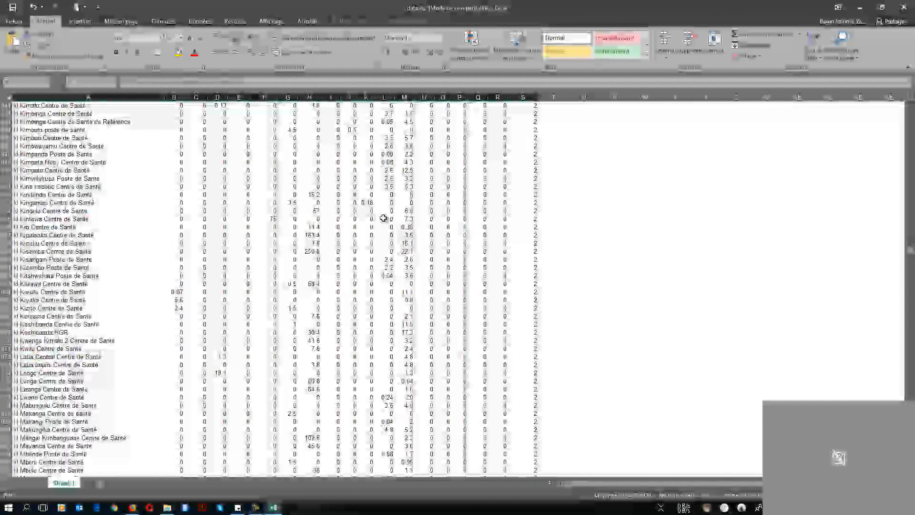
{"action": "scroll", "coordinate": [384, 218], "scroll_direction": "down", "scroll_amount": 15}
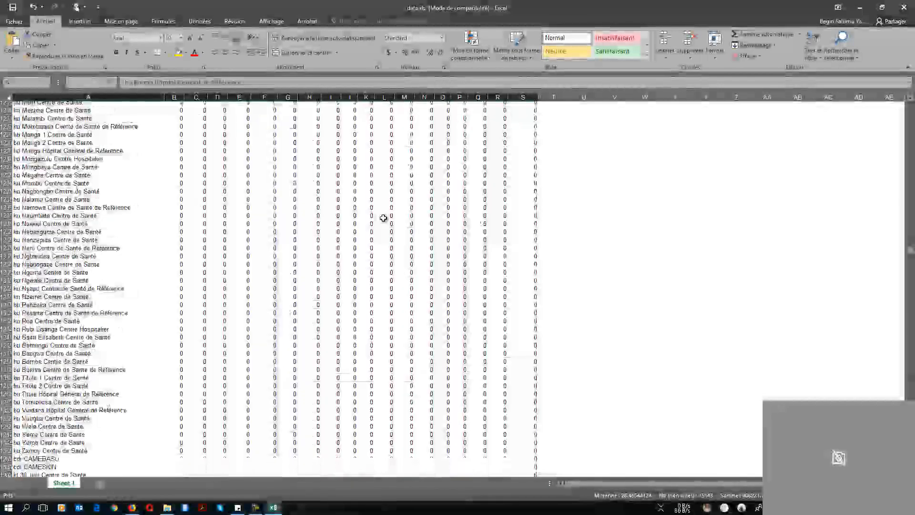
{"action": "scroll", "coordinate": [383, 217], "scroll_direction": "down", "scroll_amount": 8}
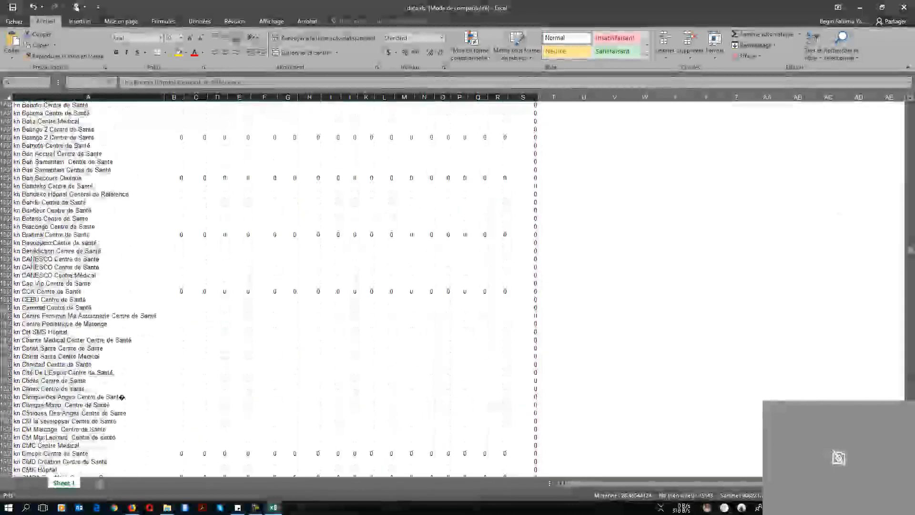
{"action": "scroll", "coordinate": [383, 218], "scroll_direction": "down", "scroll_amount": 20}
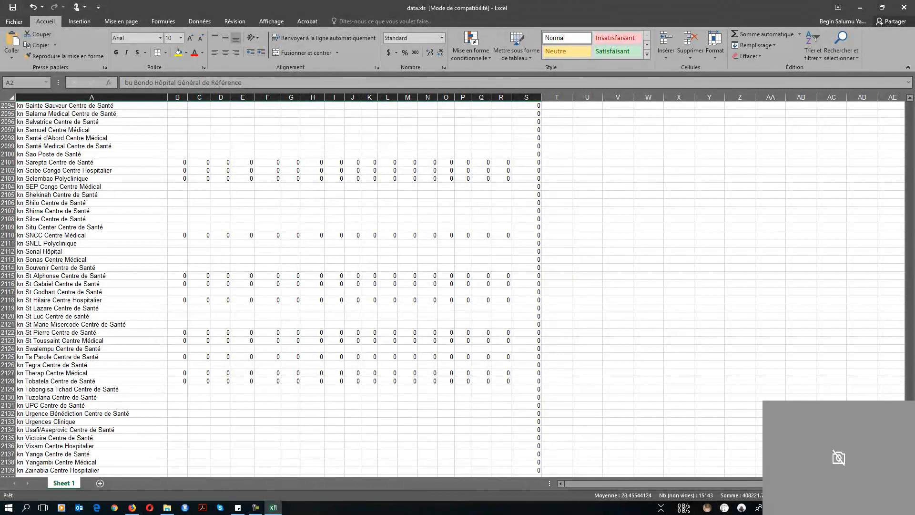
{"action": "left_click_drag", "start_coordinate": [908, 396], "coordinate": [901, 243]}
Launch Windows Calculator and move it clear of the facility names
{"action": "key", "text": "super"}
{"action": "type", "text": "calc"}
{"action": "key", "text": "Return"}
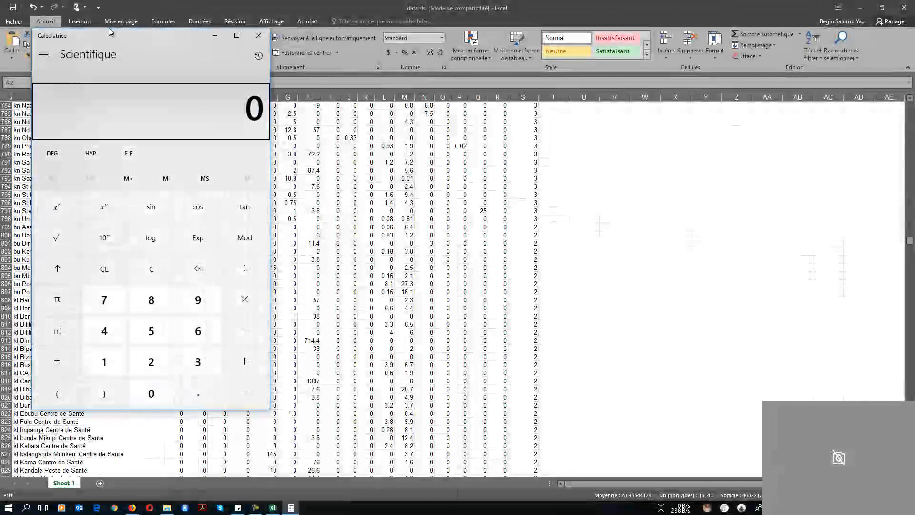
{"action": "left_click_drag", "start_coordinate": [115, 40], "coordinate": [676, 88]}
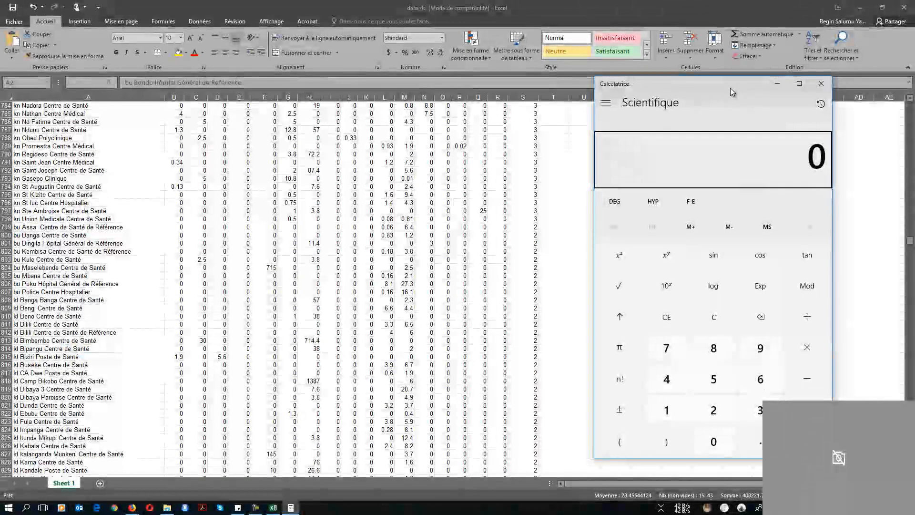
Compute 796 ÷ 2,138 (about 0.372) and return to Excel
{"action": "type", "text": "796"}
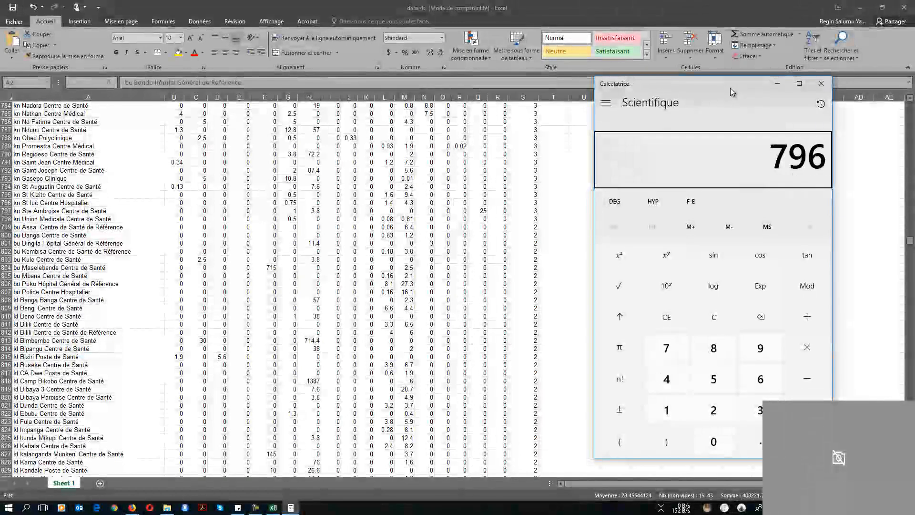
{"action": "key", "text": "BackSpace"}
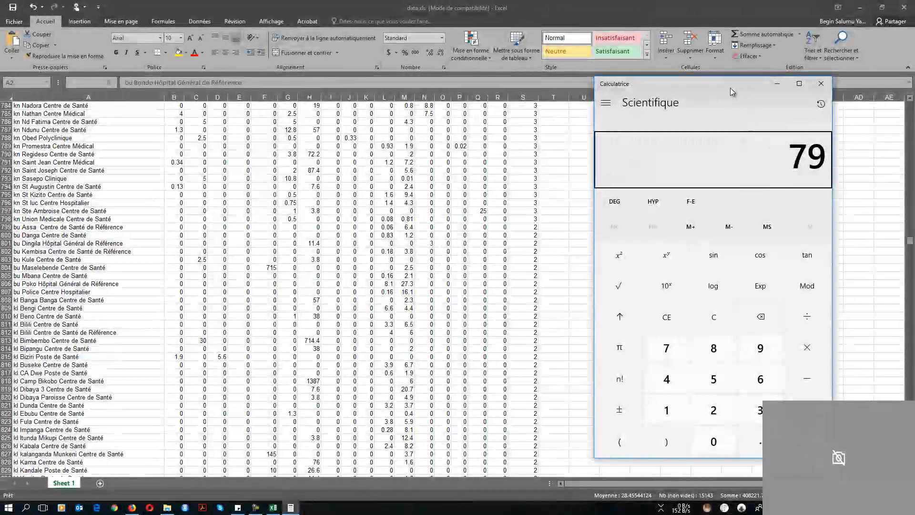
{"action": "type", "text": "6"}
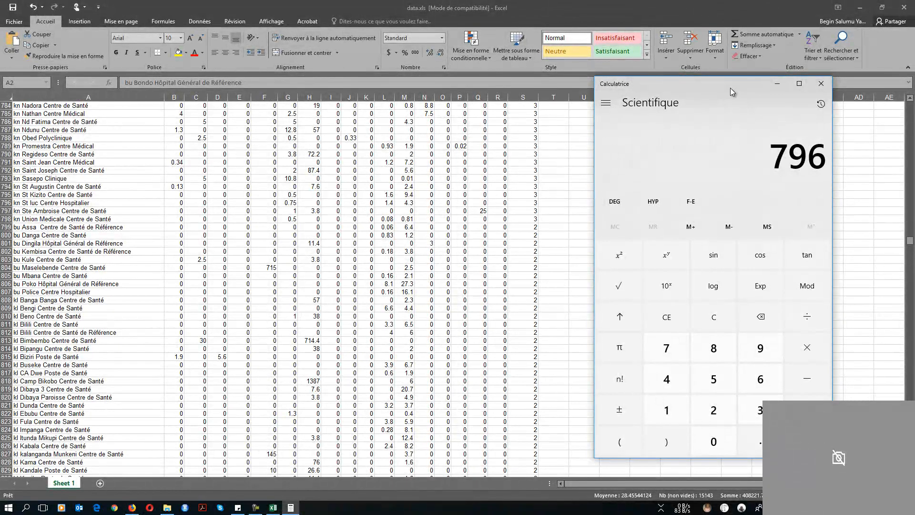
{"action": "key", "text": "slash"}
{"action": "type", "text": "2,13"}
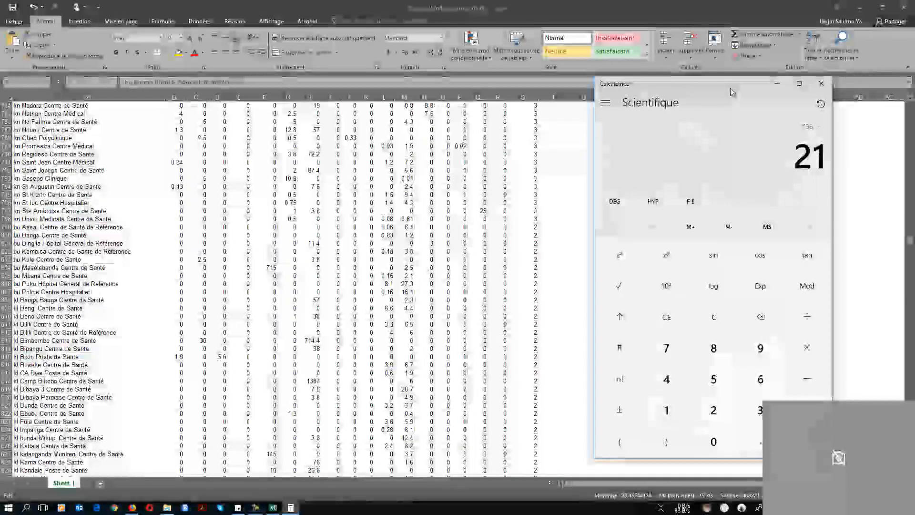
{"action": "type", "text": "8"}
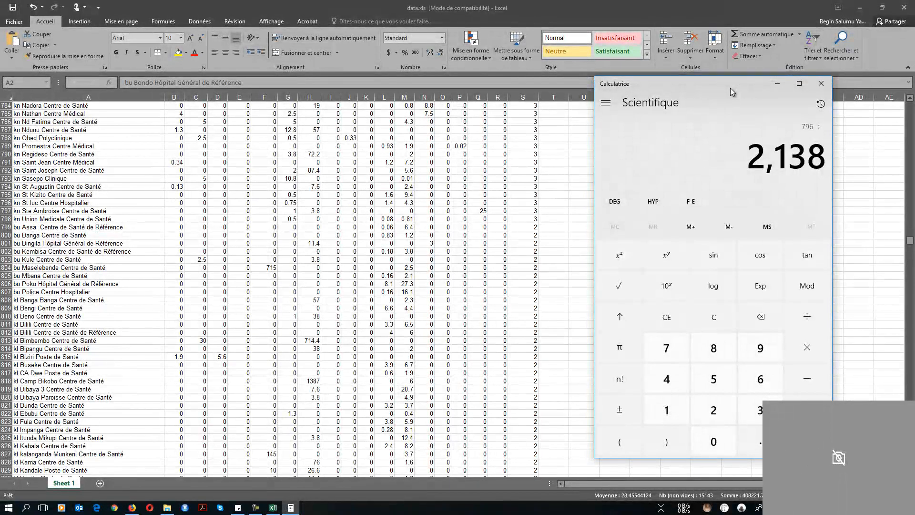
{"action": "key", "text": "Return"}
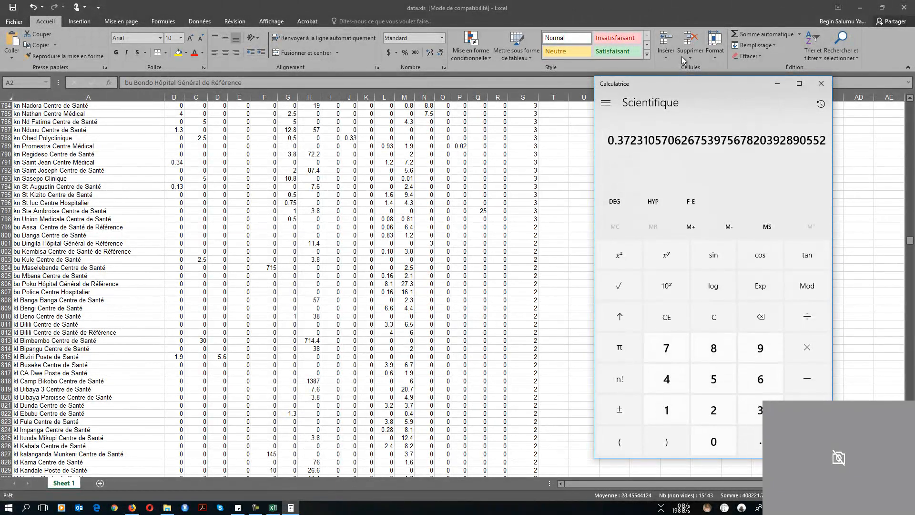
{"action": "left_click", "coordinate": [537, 224]}
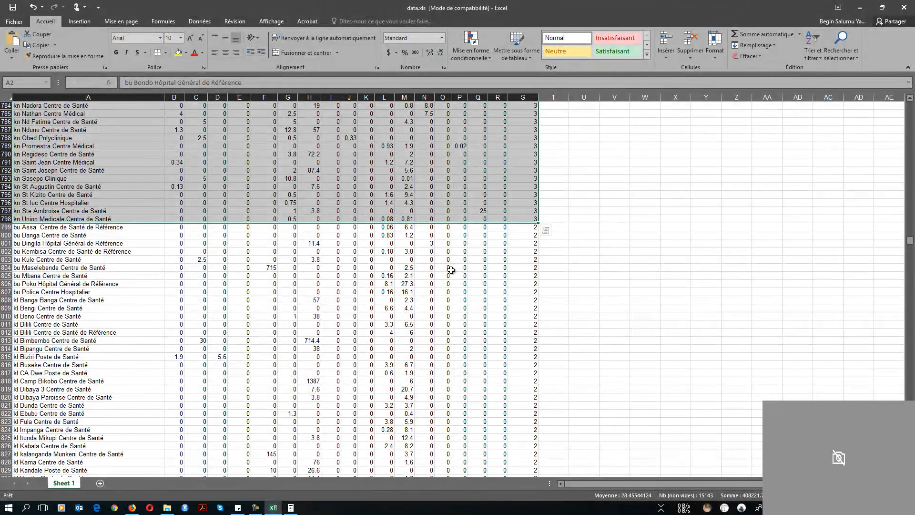
{"action": "scroll", "coordinate": [450, 270], "scroll_direction": "up", "scroll_amount": 13}
{"action": "scroll", "coordinate": [450, 269], "scroll_direction": "up", "scroll_amount": 20}
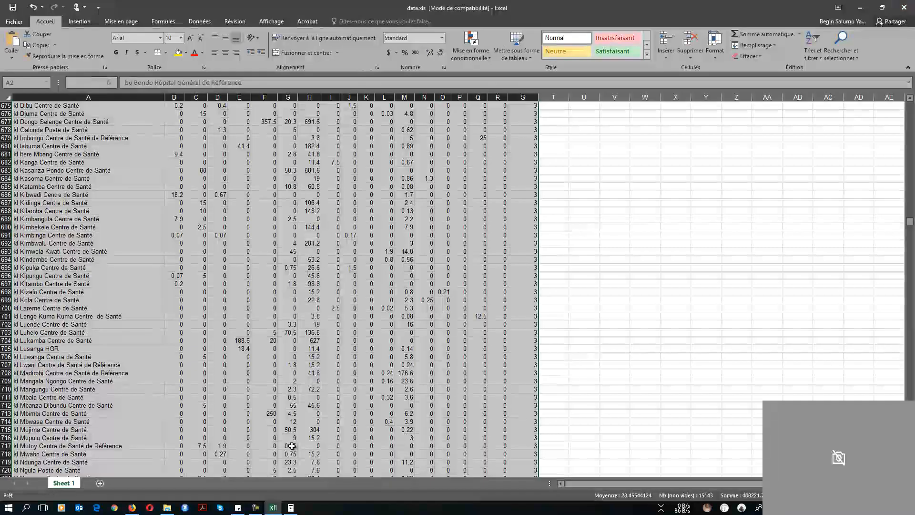
Bring Firefox back and reload the snisrdc.com analytics.xls export page
{"action": "left_click", "coordinate": [132, 508]}
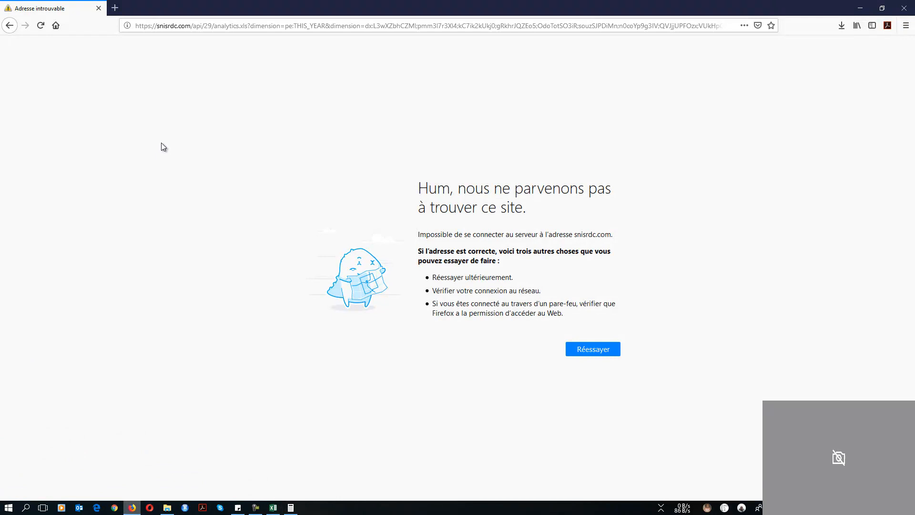
{"action": "left_click", "coordinate": [43, 27]}
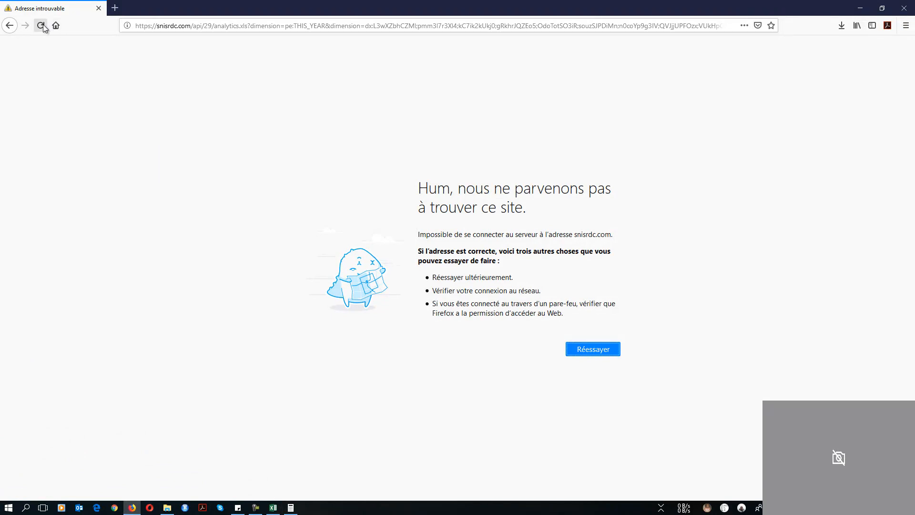